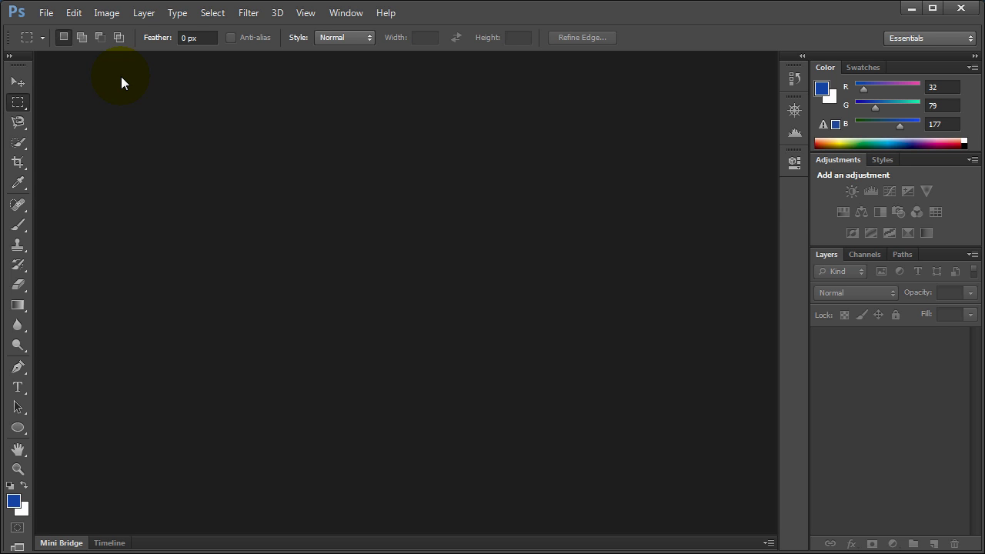
# - Open the image Girl-with-pretty-Face-1920x1200 from the desktop
pyautogui.click(46, 13)
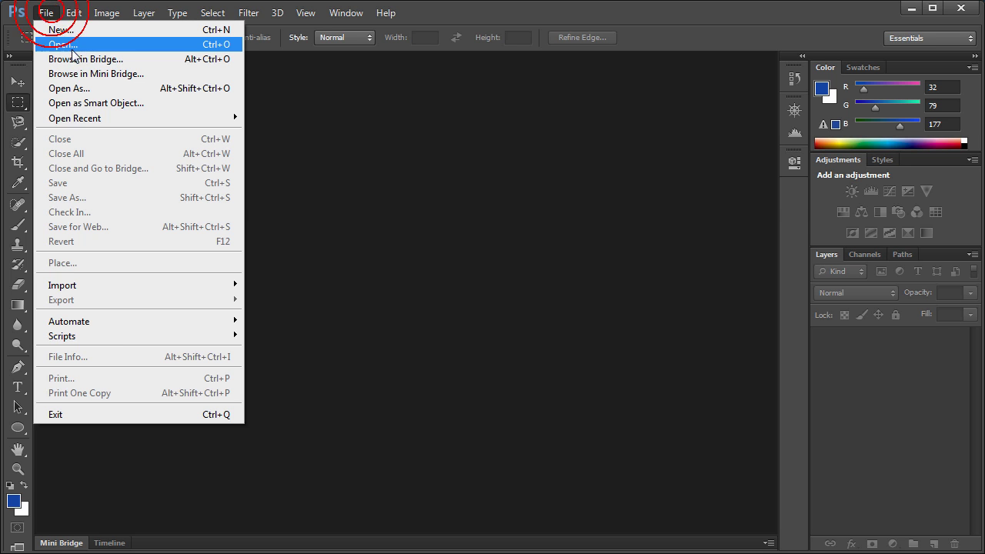
pyautogui.click(71, 46)
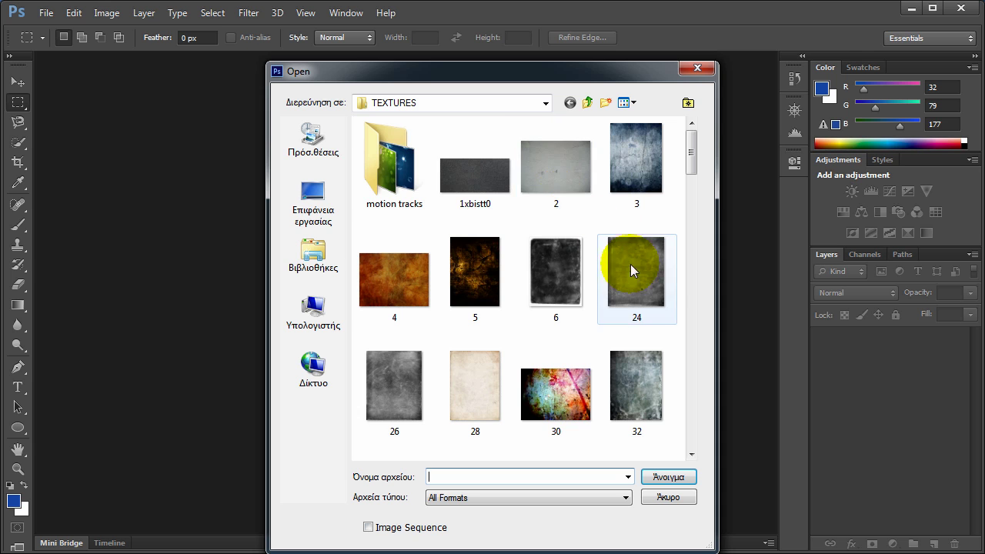
pyautogui.click(313, 202)
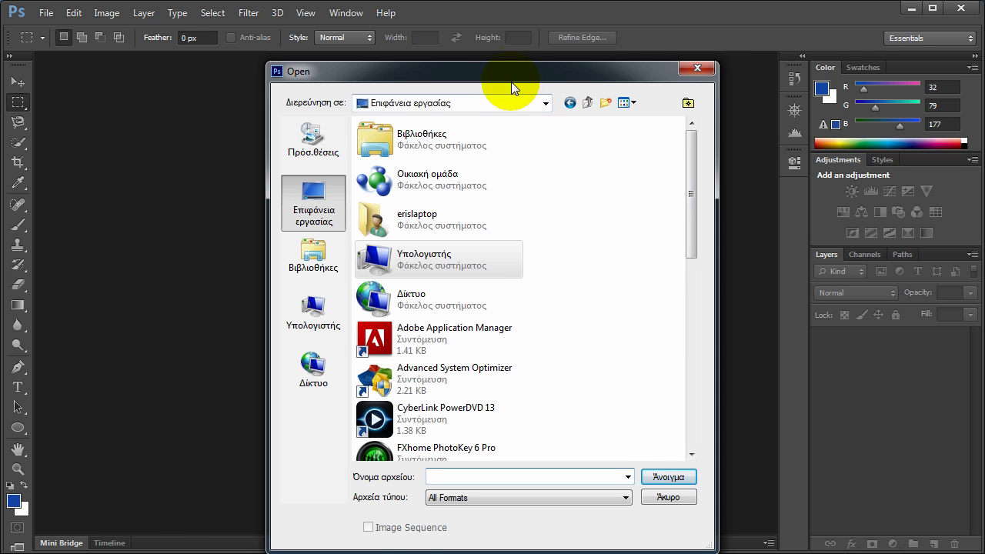
pyautogui.moveTo(511, 82); pyautogui.dragTo(488, 46)
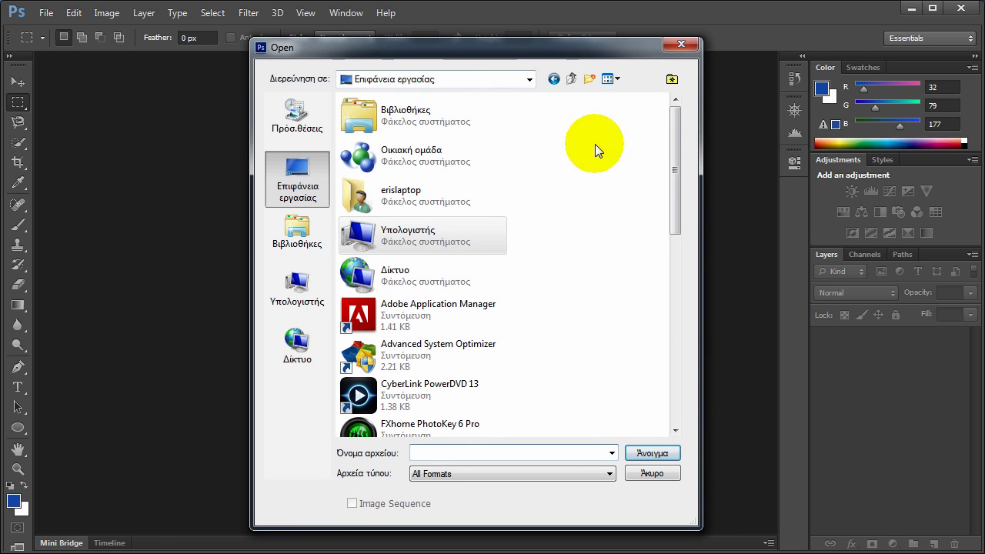
pyautogui.moveTo(670, 135); pyautogui.dragTo(683, 339)
pyautogui.click(410, 386)
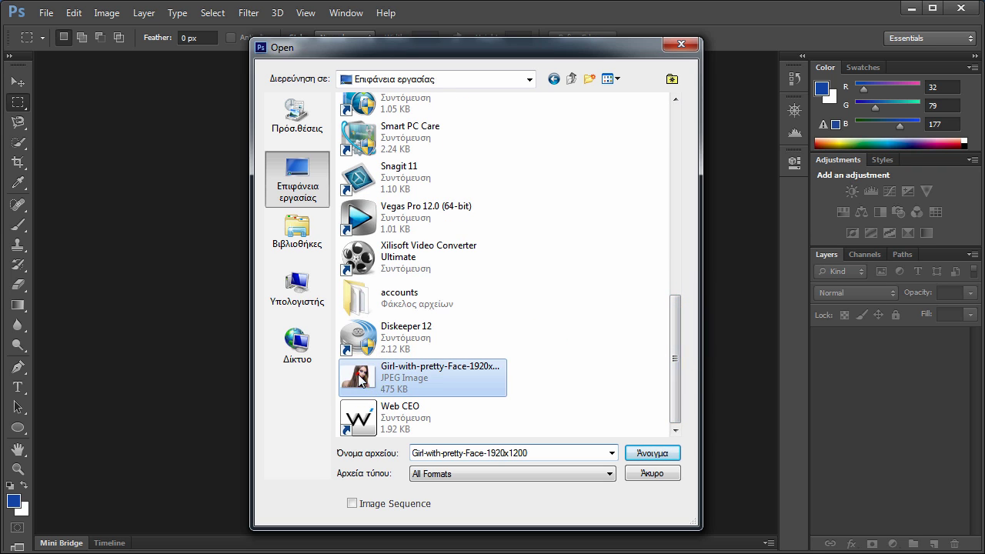
pyautogui.click(647, 453)
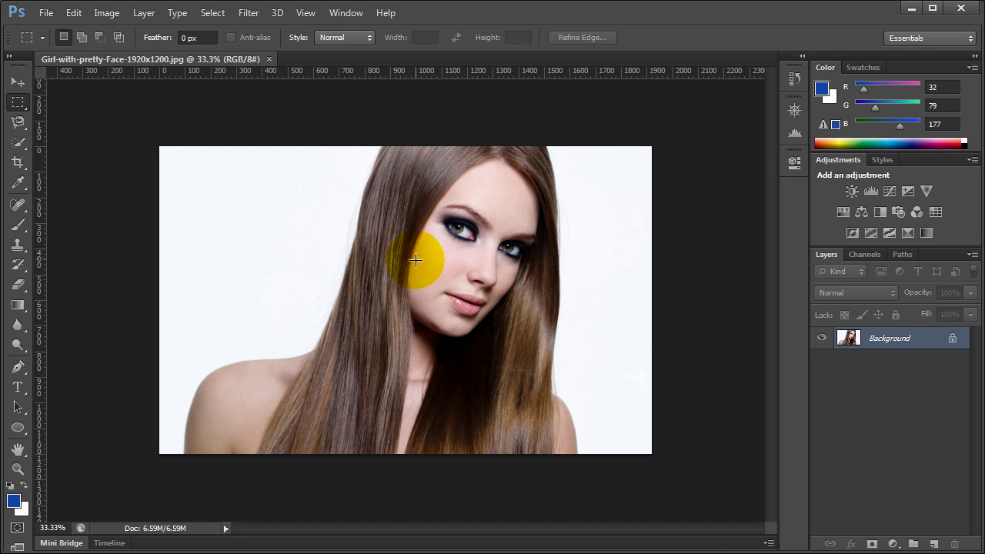
# - Select the woman's hair, face and shoulders with the Quick Selection tool in add mode, excluding the white background
pyautogui.scroll(2, 414, 260)
pyautogui.press('alt')
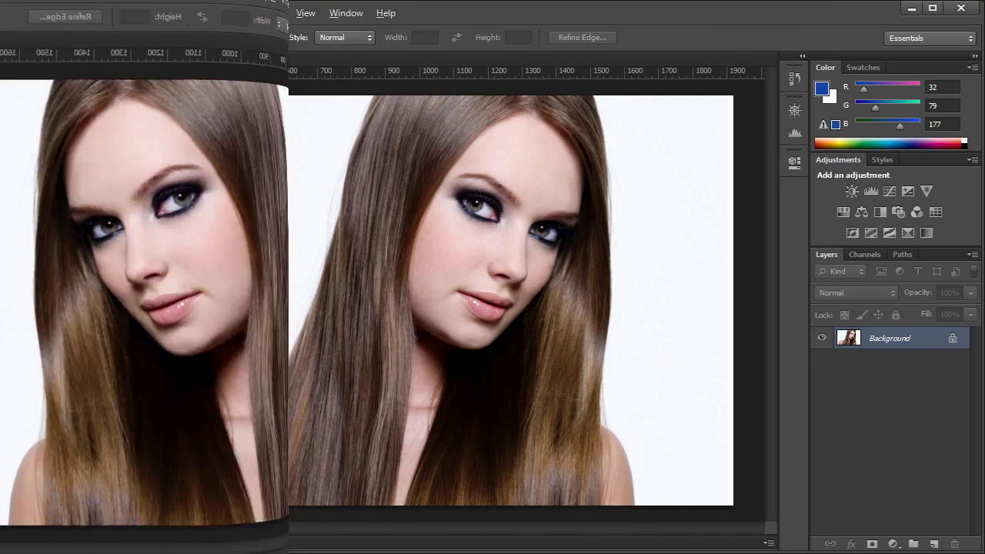
pyautogui.click(18, 141)
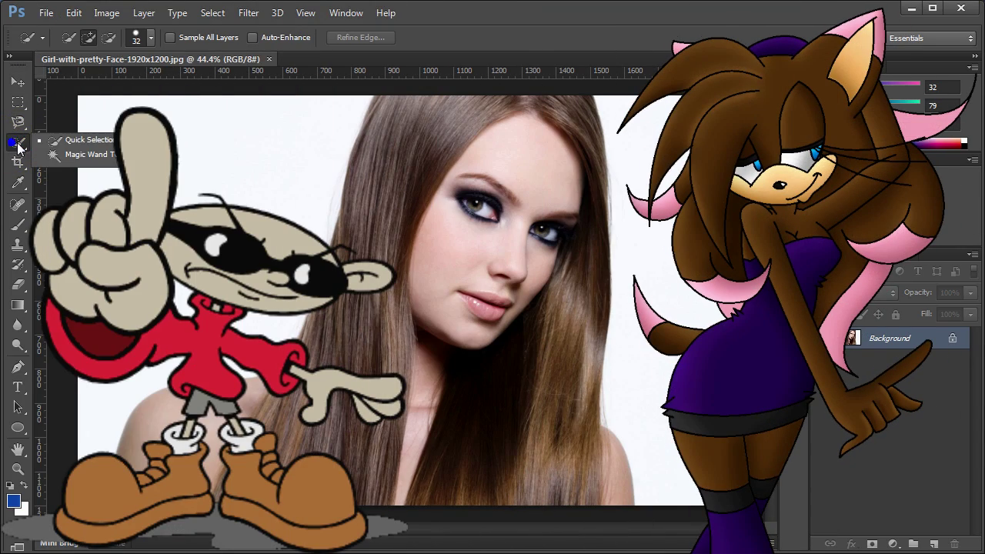
pyautogui.click(79, 141)
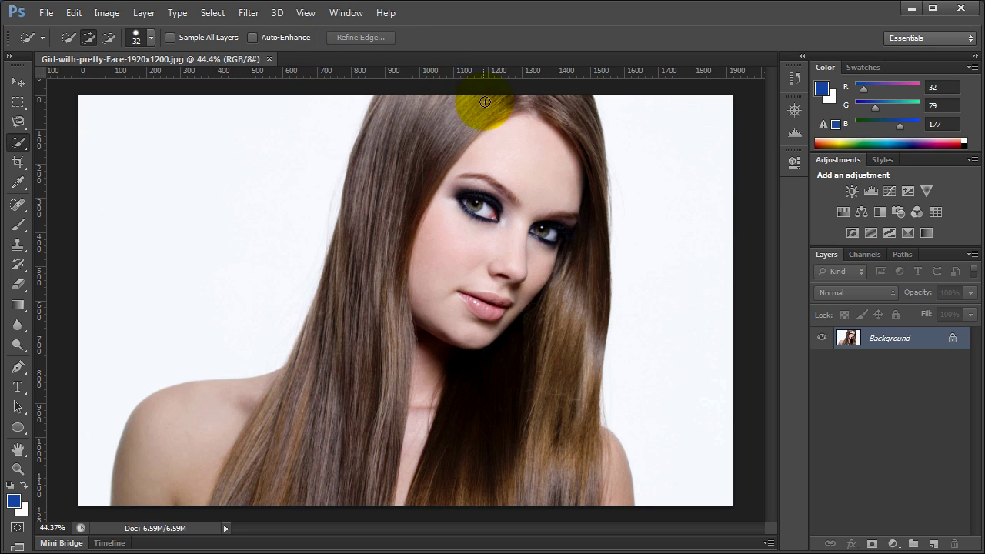
pyautogui.click(86, 38)
pyautogui.moveTo(504, 106)
pyautogui.mouseDown()
pyautogui.moveTo(429, 183)
pyautogui.moveTo(396, 260)
pyautogui.moveTo(376, 351)
pyautogui.moveTo(311, 491)
pyautogui.mouseUp()
pyautogui.moveTo(253, 457)
pyautogui.mouseDown()
pyautogui.moveTo(320, 368)
pyautogui.moveTo(299, 399)
pyautogui.moveTo(188, 430)
pyautogui.moveTo(170, 450)
pyautogui.mouseUp()
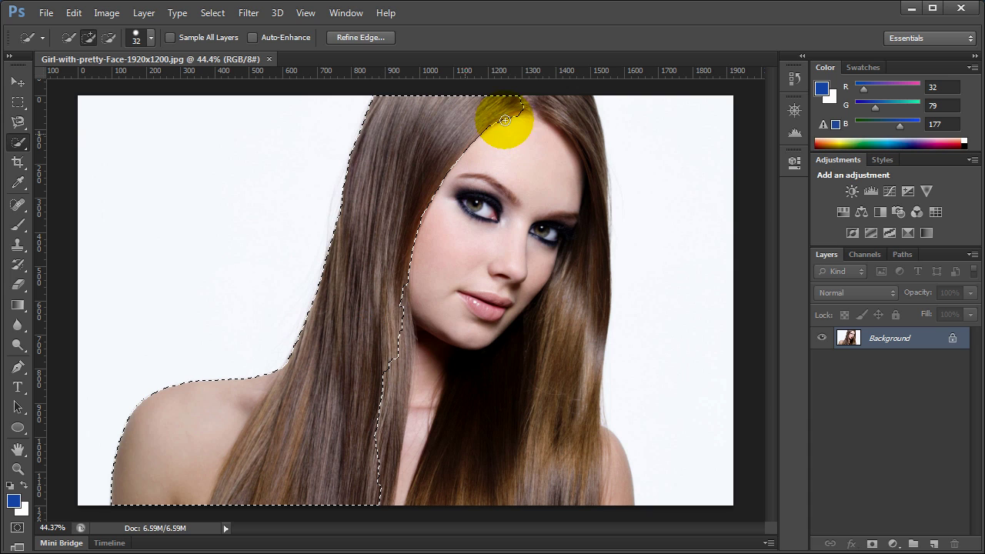
pyautogui.moveTo(503, 120)
pyautogui.mouseDown()
pyautogui.moveTo(553, 93)
pyautogui.moveTo(610, 141)
pyautogui.moveTo(562, 134)
pyautogui.moveTo(570, 258)
pyautogui.moveTo(577, 202)
pyautogui.moveTo(575, 313)
pyautogui.moveTo(548, 510)
pyautogui.moveTo(422, 501)
pyautogui.moveTo(492, 322)
pyautogui.moveTo(625, 157)
pyautogui.mouseUp()
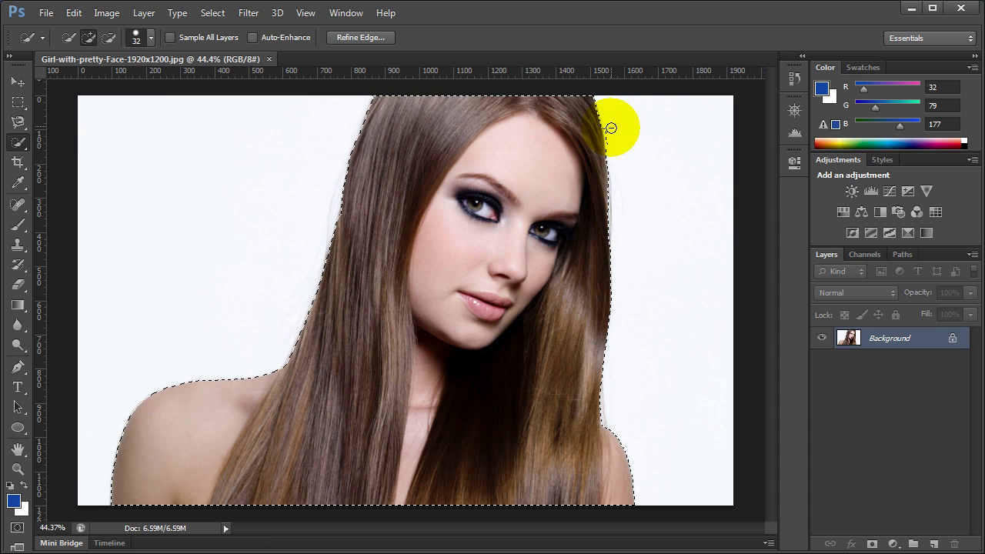
pyautogui.moveTo(602, 157)
pyautogui.mouseDown()
pyautogui.moveTo(536, 152)
pyautogui.moveTo(584, 150)
pyautogui.mouseUp()
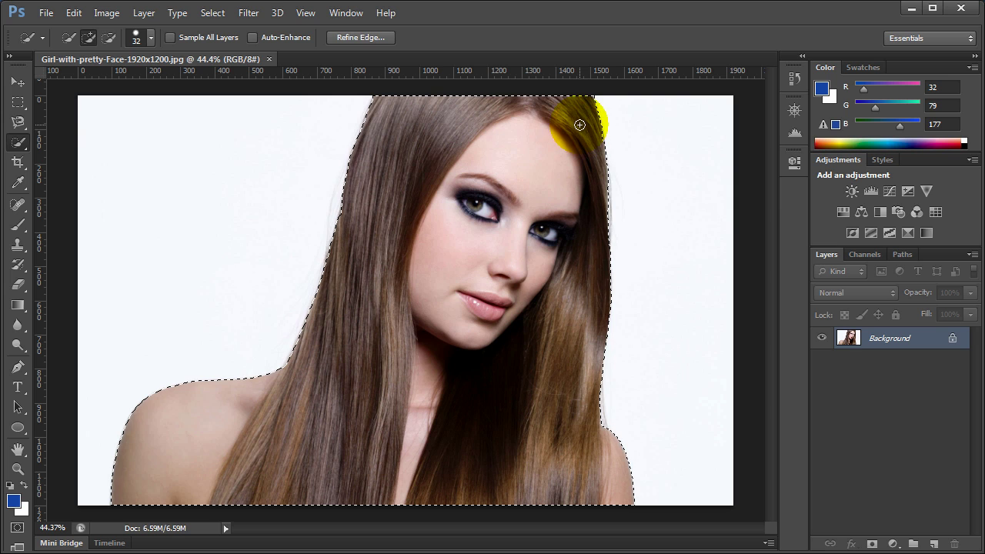
pyautogui.click(346, 213)
pyautogui.moveTo(347, 209)
pyautogui.mouseDown()
pyautogui.moveTo(529, 172)
pyautogui.moveTo(435, 220)
pyautogui.moveTo(438, 210)
pyautogui.mouseUp()
# - Copy the selected woman to a new layer and toggle the Background layer's visibility to check the cutout
pyautogui.hotkey('ctrl', 'j')
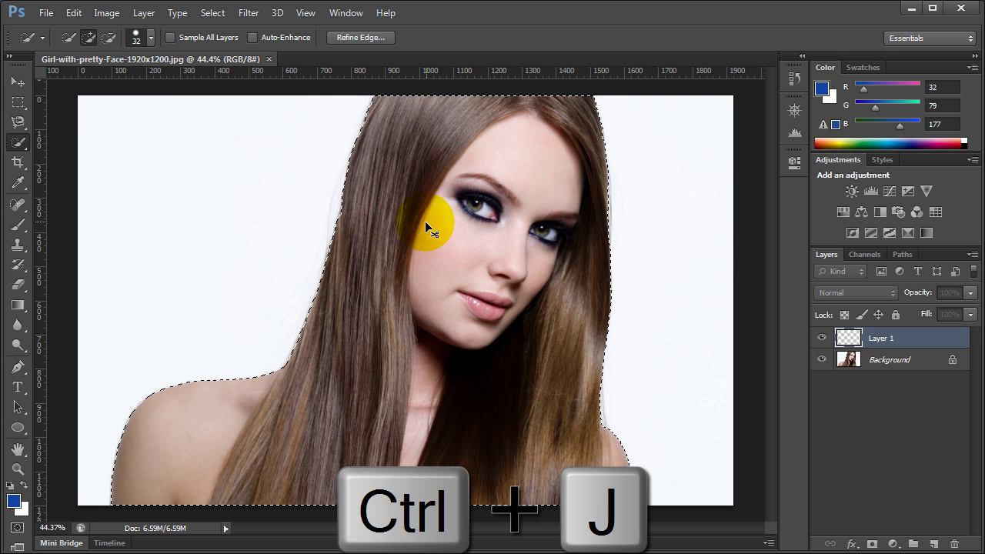
pyautogui.click(821, 360)
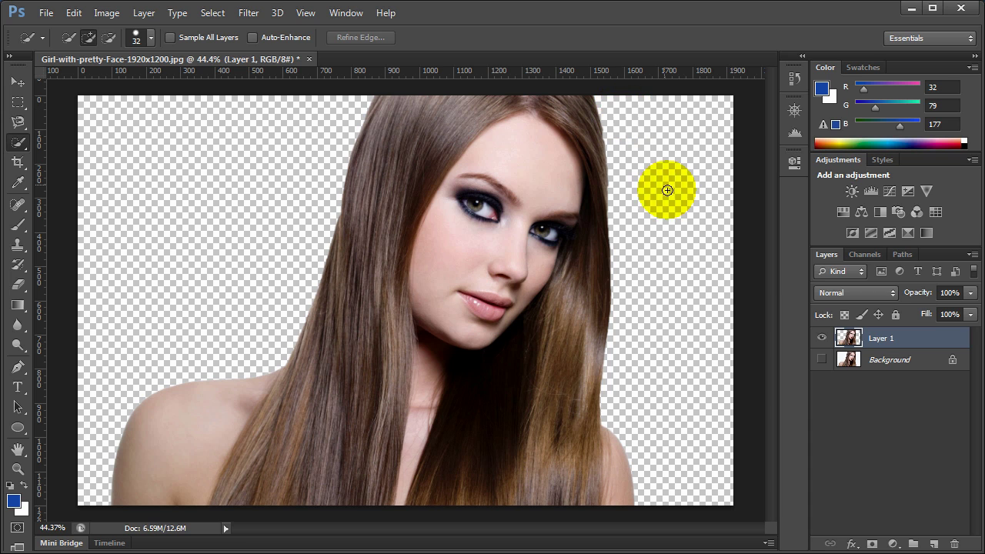
pyautogui.click(821, 359)
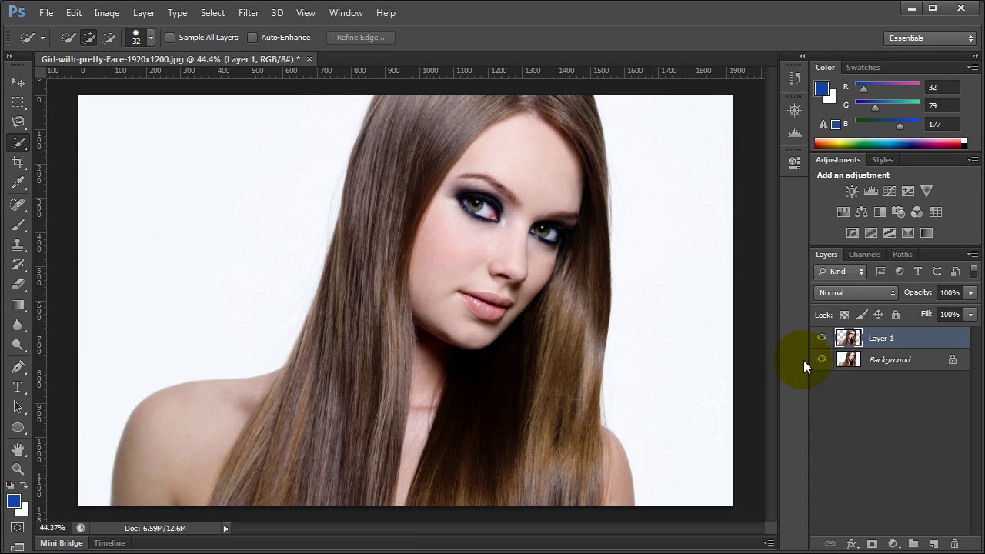
# - Undo the layer copy and clear the selection around the woman
pyautogui.hotkey('ctrl', 'z')
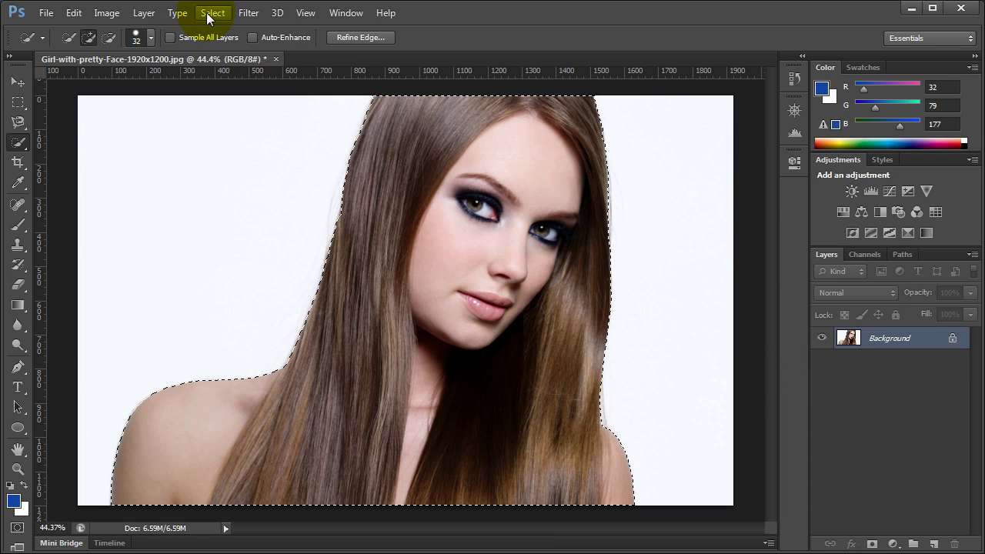
pyautogui.click(212, 13)
pyautogui.click(225, 43)
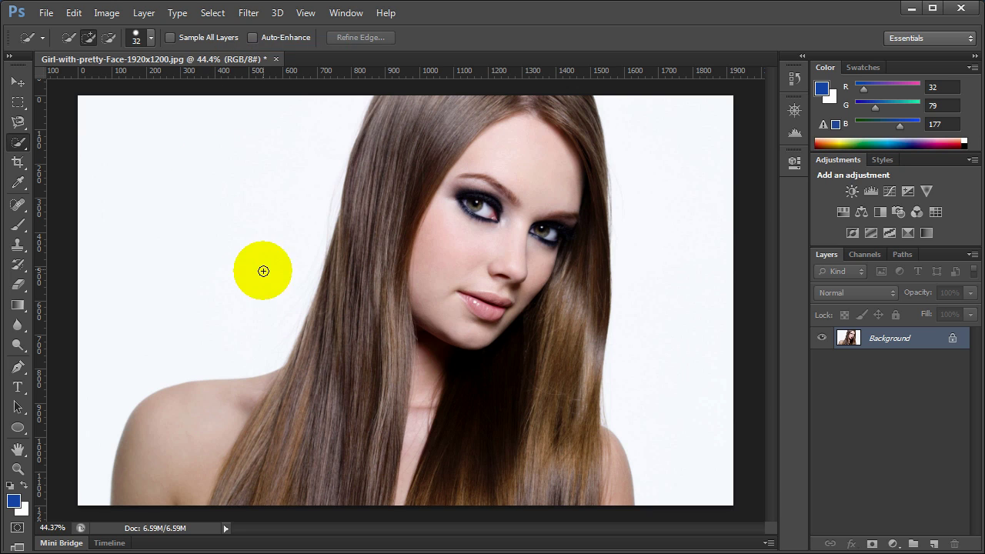
# - Duplicate the Background layer and hide the original
pyautogui.moveTo(897, 338); pyautogui.dragTo(933, 544)
pyautogui.click(821, 359)
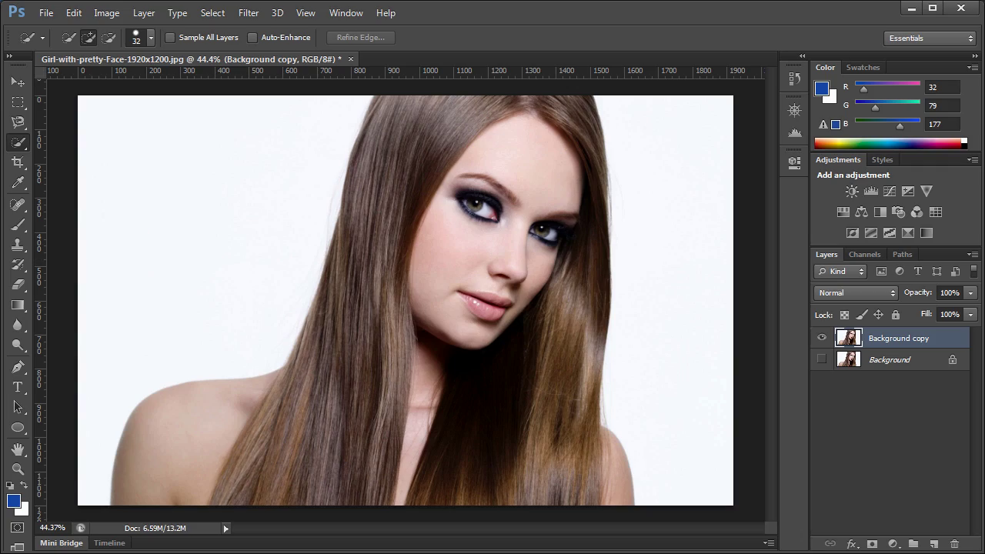
# - Trace a closed selection around the woman's shoulders and hair with the Magnetic Lasso tool
pyautogui.press('c')
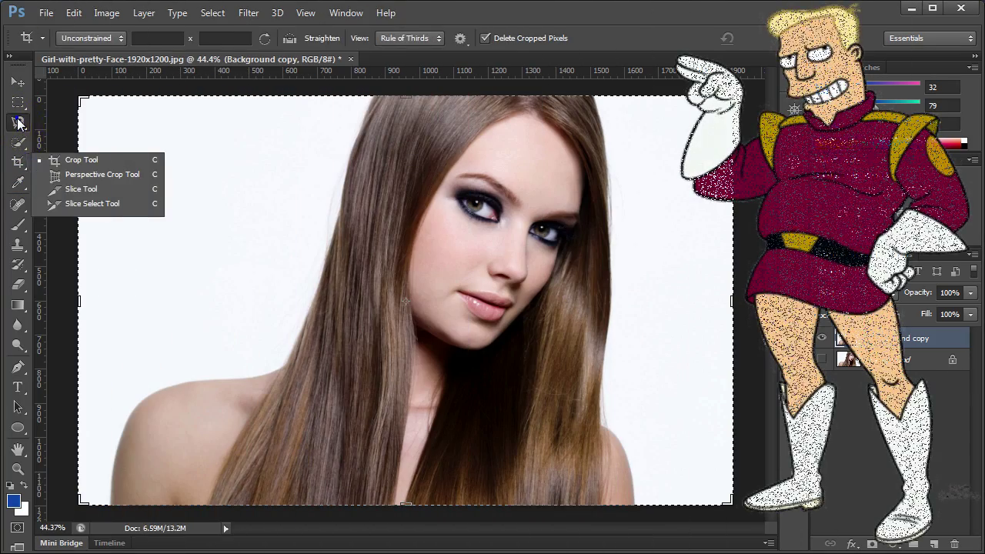
pyautogui.rightClick(18, 120)
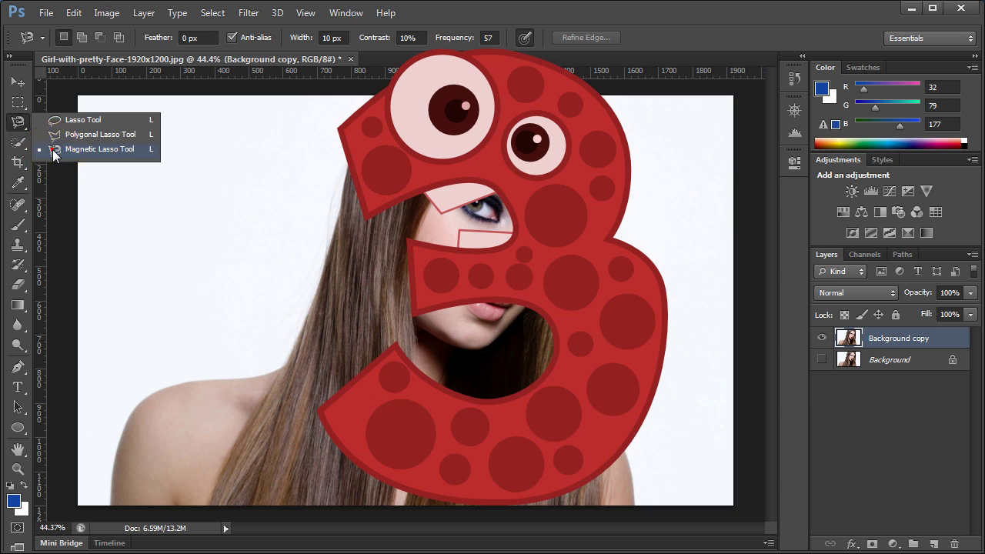
pyautogui.click(52, 149)
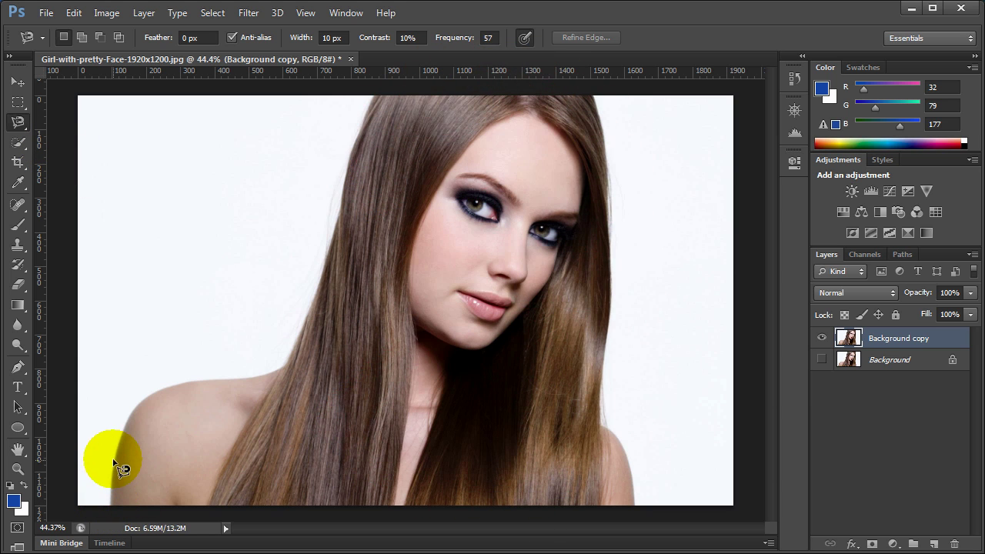
pyautogui.moveTo(110, 500)
pyautogui.mouseDown()
pyautogui.moveTo(147, 393)
pyautogui.moveTo(281, 367)
pyautogui.moveTo(307, 317)
pyautogui.mouseUp()
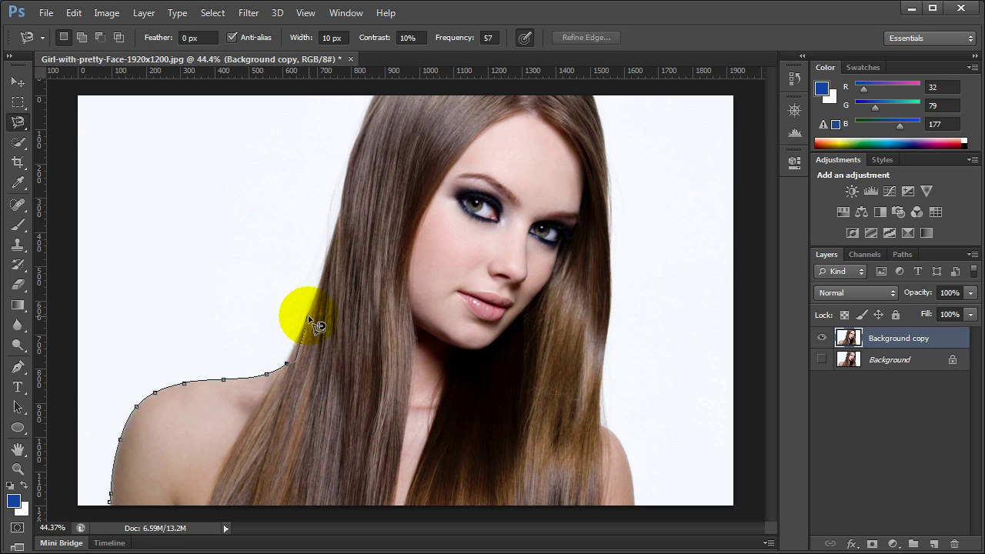
pyautogui.moveTo(308, 317)
pyautogui.mouseDown()
pyautogui.moveTo(367, 104)
pyautogui.moveTo(389, 92)
pyautogui.moveTo(594, 92)
pyautogui.moveTo(613, 129)
pyautogui.moveTo(610, 435)
pyautogui.moveTo(640, 473)
pyautogui.moveTo(646, 504)
pyautogui.moveTo(547, 517)
pyautogui.moveTo(164, 519)
pyautogui.moveTo(110, 503)
pyautogui.mouseUp()
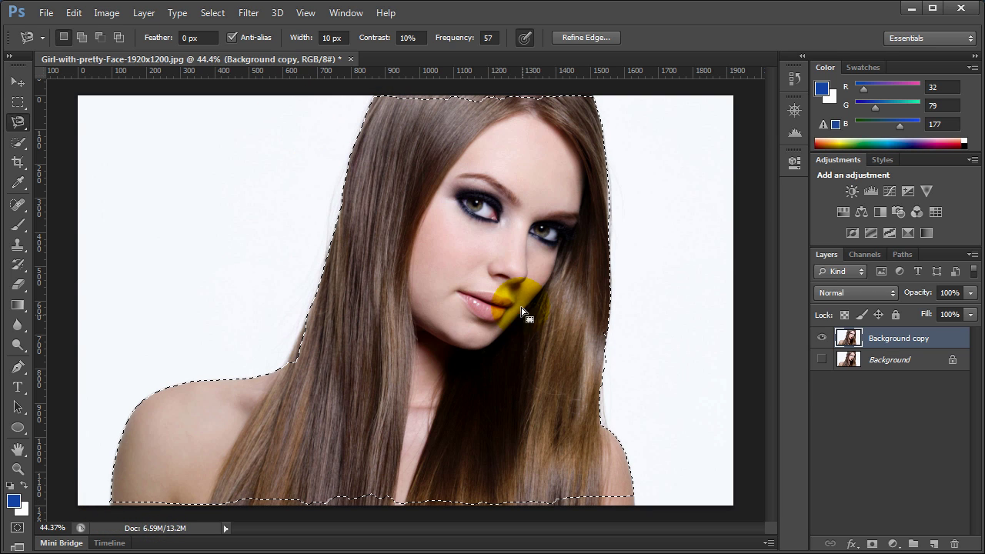
# - Add the missed strips along the photo's upper and lower edges to the selection with the Quick Selection tool
pyautogui.rightClick(477, 249)
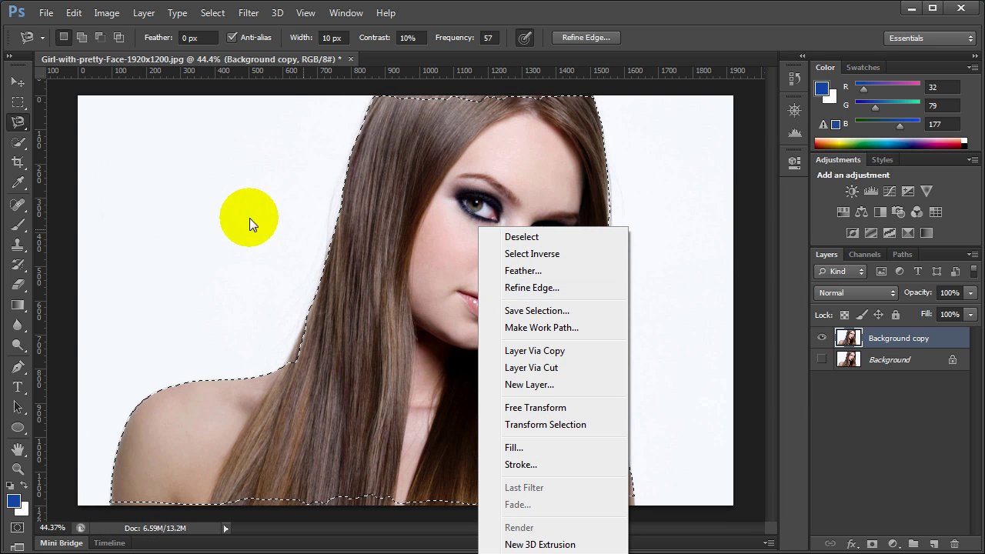
pyautogui.click(27, 151)
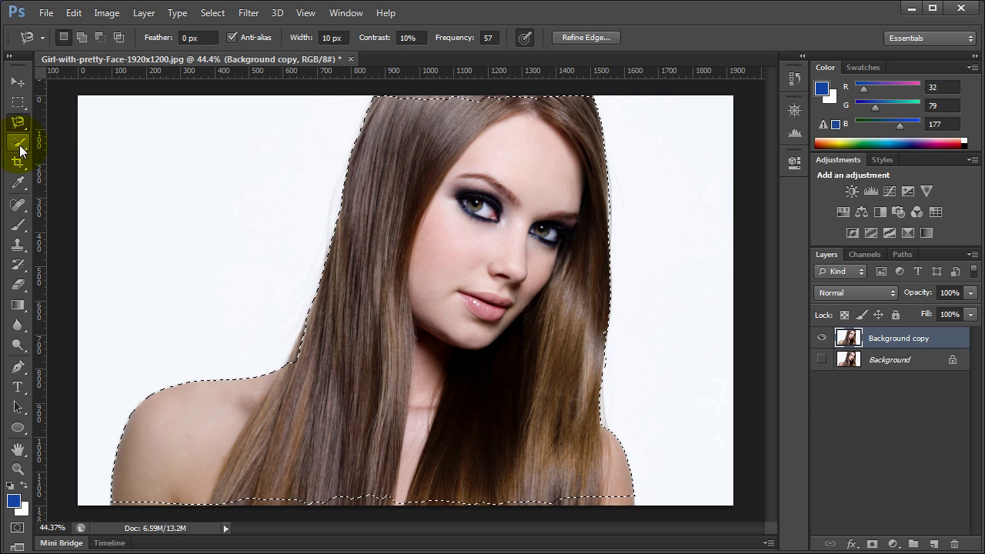
pyautogui.moveTo(18, 143); pyautogui.dragTo(67, 145)
pyautogui.click(445, 208)
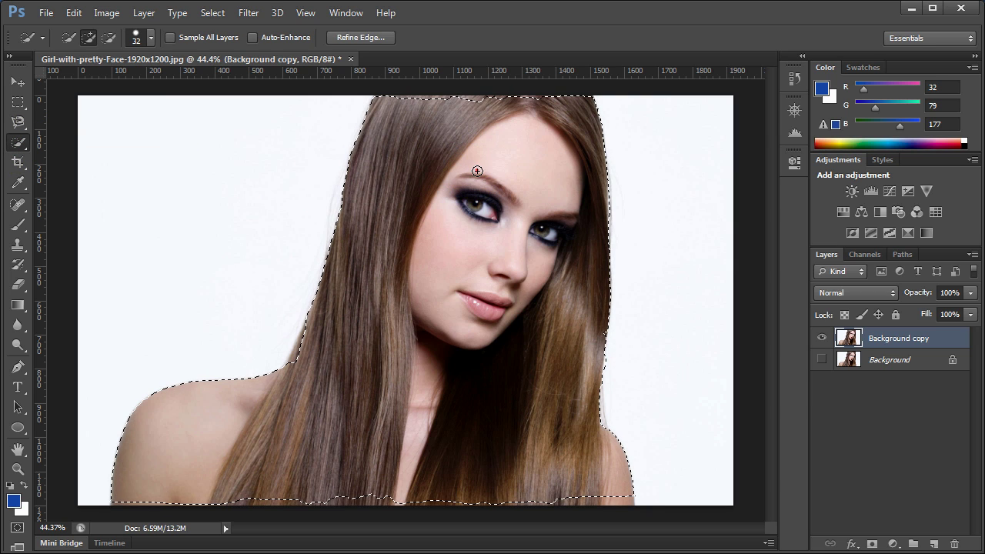
pyautogui.click(488, 103)
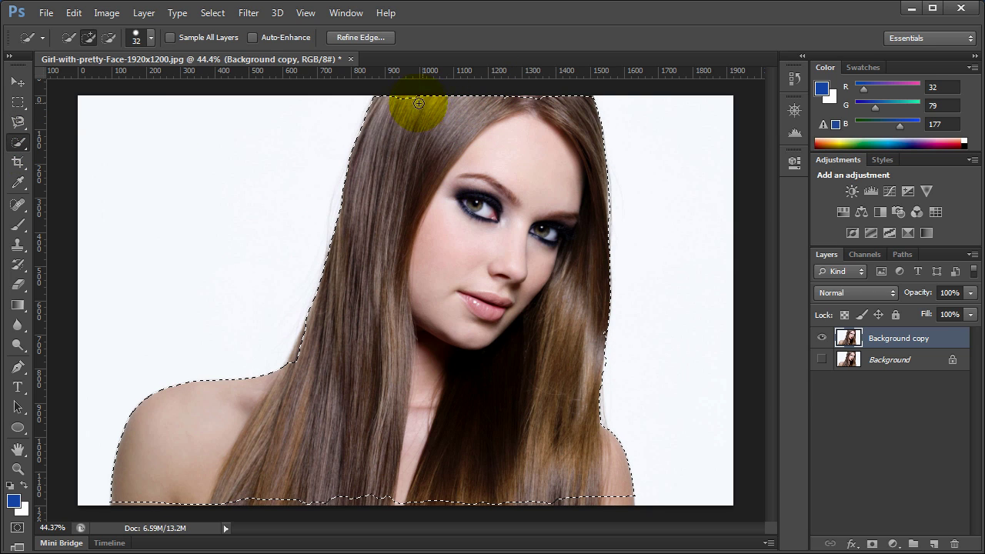
pyautogui.moveTo(395, 103)
pyautogui.mouseDown()
pyautogui.moveTo(549, 100)
pyautogui.moveTo(553, 463)
pyautogui.moveTo(598, 475)
pyautogui.moveTo(616, 492)
pyautogui.moveTo(472, 504)
pyautogui.mouseUp()
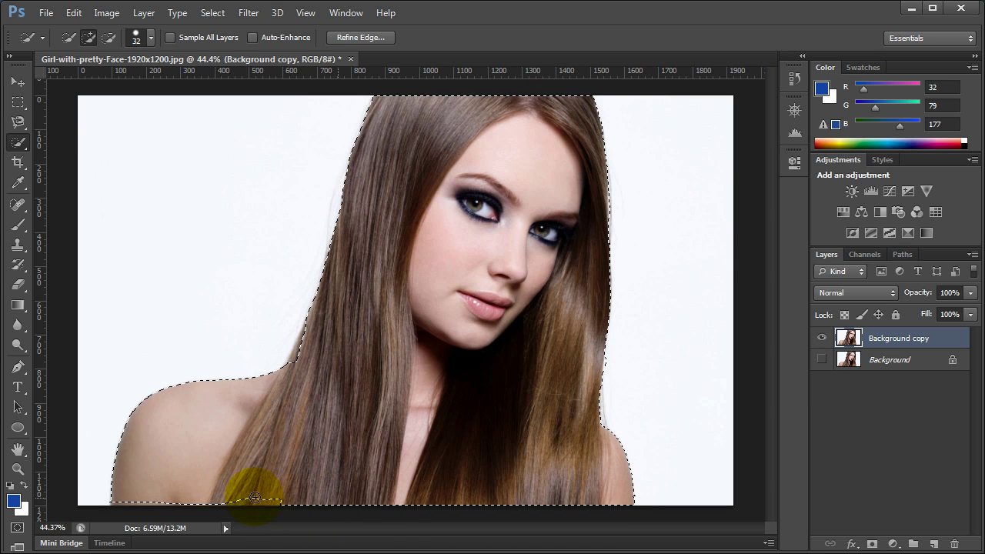
pyautogui.moveTo(254, 498); pyautogui.dragTo(145, 488)
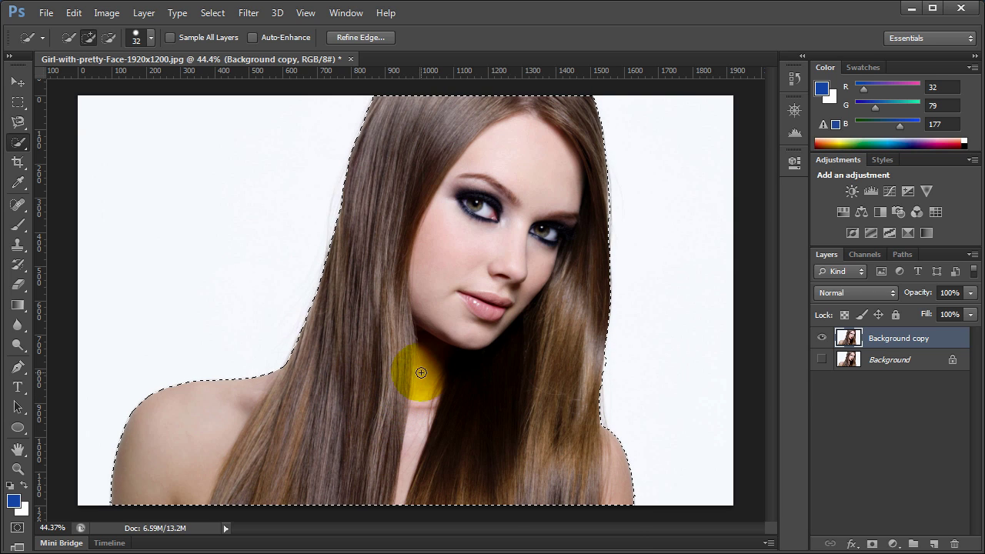
# - Copy the selection to a new layer and toggle the Background copy layer's visibility to inspect the cutout
pyautogui.hotkey('ctrl', 'j')
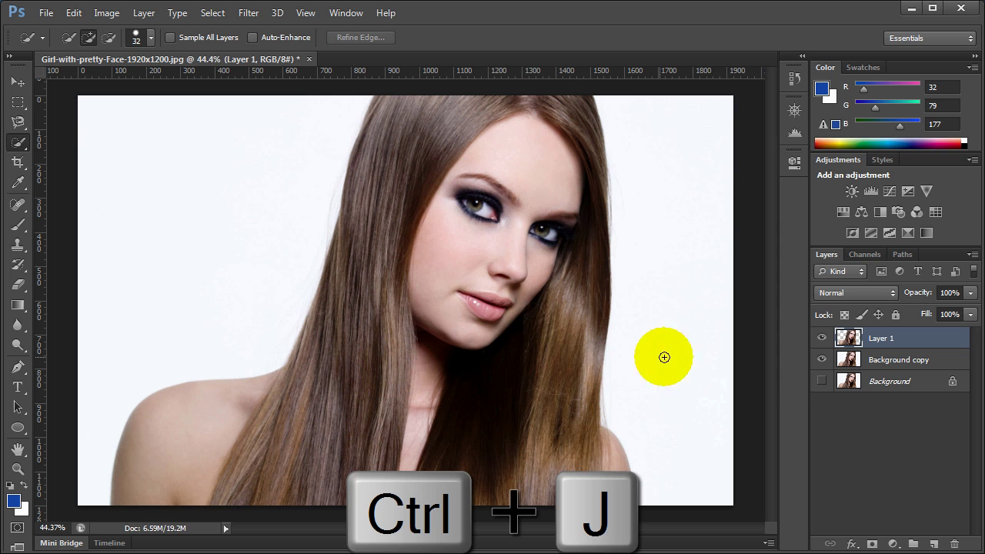
pyautogui.click(821, 359)
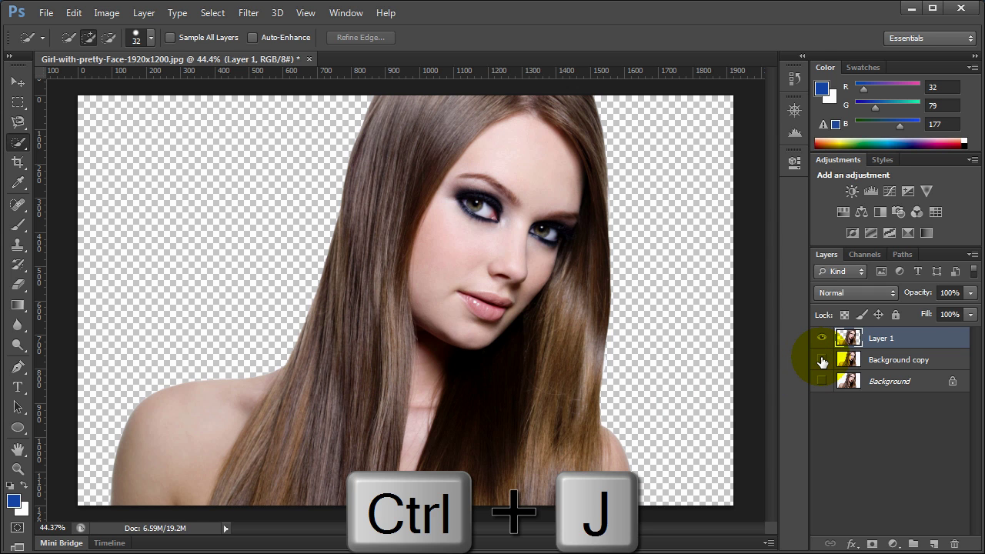
pyautogui.click(821, 360)
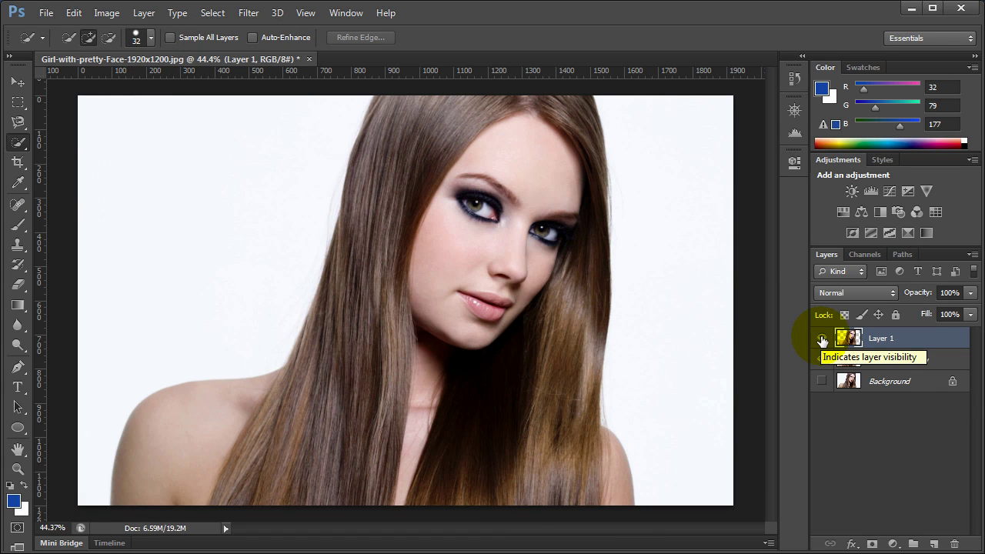
# - Remove the Layer 1 cutout and deselect the woman's outline
pyautogui.moveTo(846, 339)
pyautogui.mouseDown()
pyautogui.moveTo(895, 450)
pyautogui.moveTo(848, 340)
pyautogui.mouseUp()
pyautogui.keyDown('ctrl'); pyautogui.click(846, 339); pyautogui.keyUp('ctrl')
pyautogui.press('Delete')
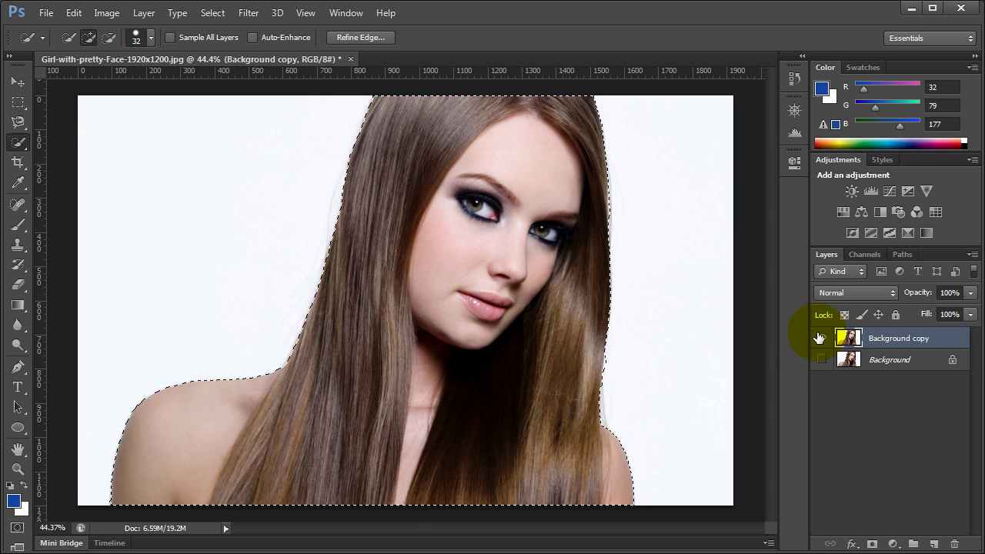
pyautogui.click(210, 13)
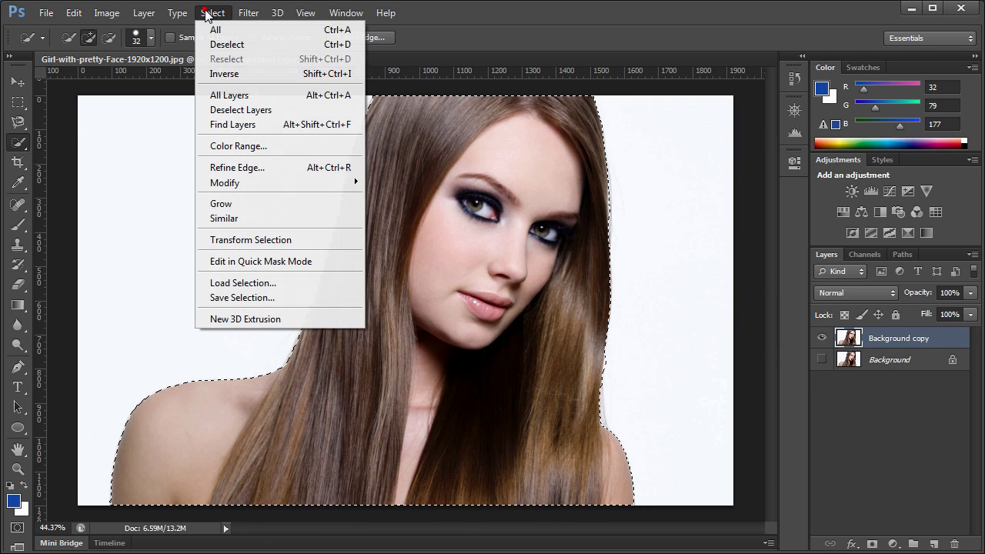
pyautogui.click(223, 42)
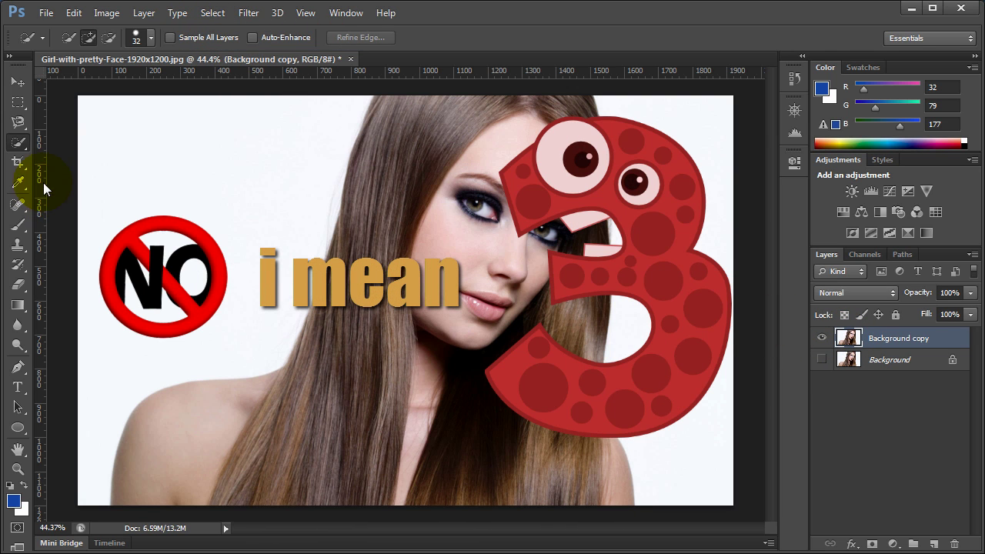
# - Start a Pen tool path at the photo's lower edge and trace it along the left shoulder to the hair
pyautogui.click(17, 162)
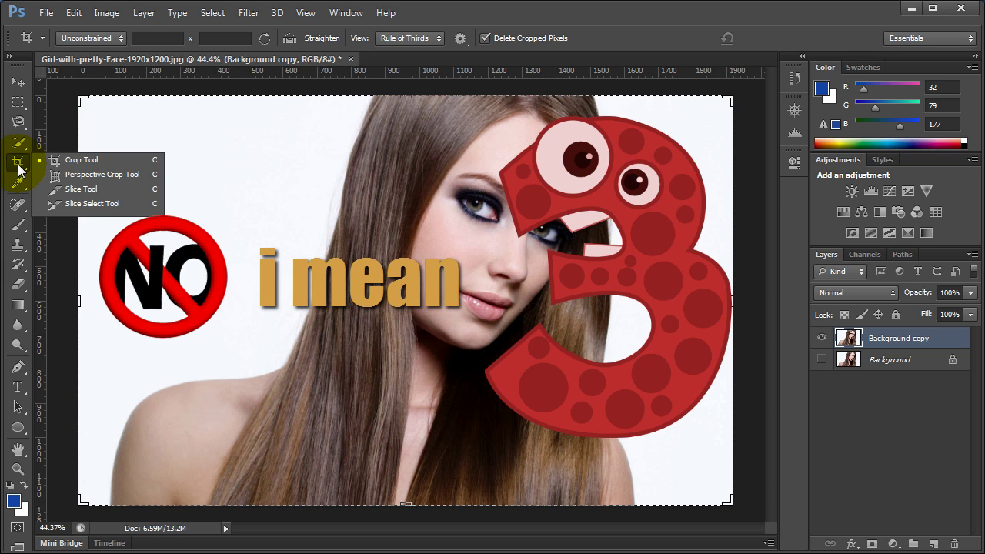
pyautogui.click(18, 368)
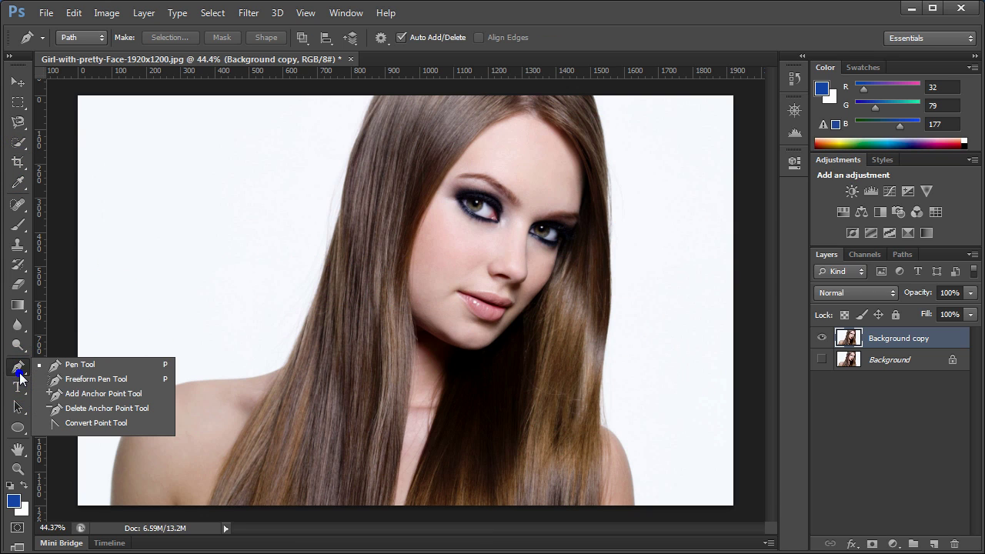
pyautogui.click(66, 364)
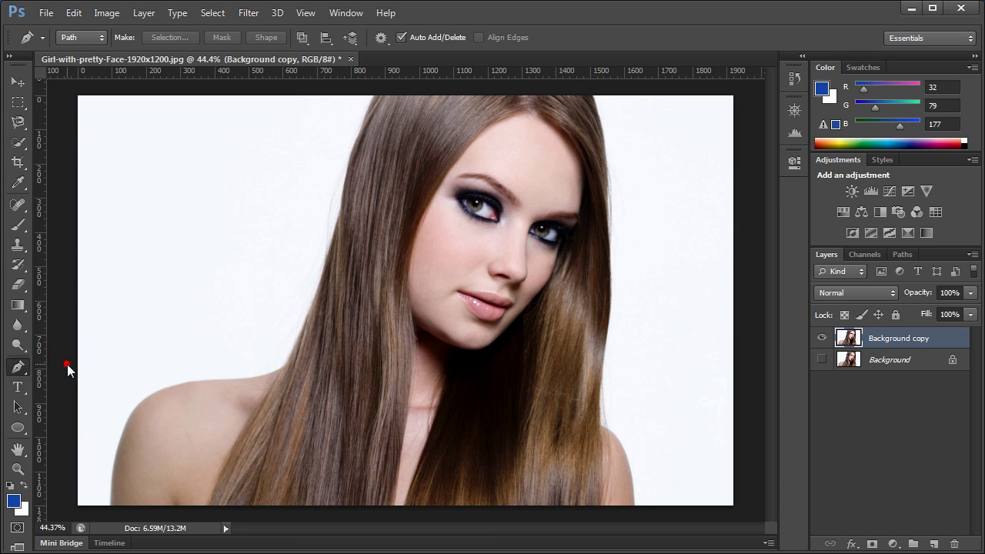
pyautogui.click(110, 506)
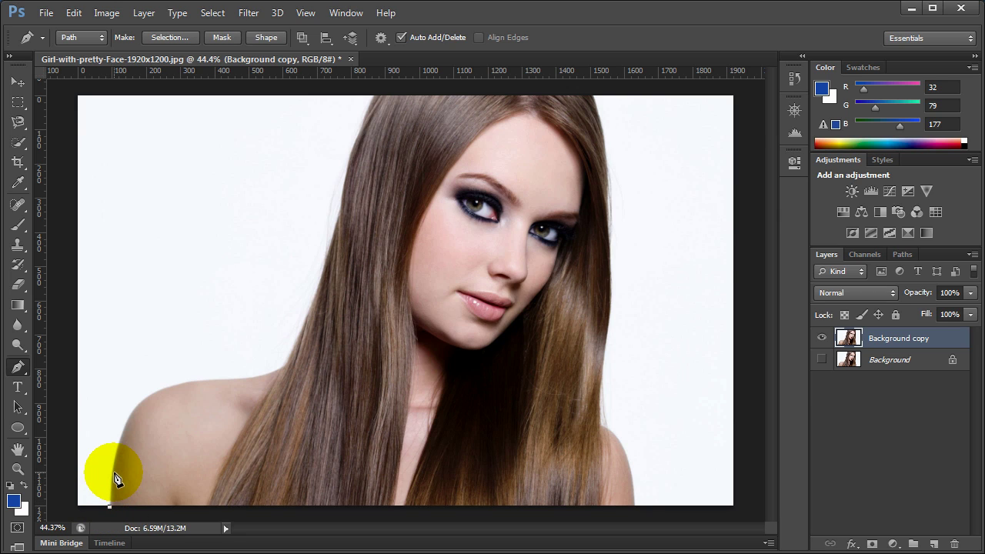
pyautogui.click(114, 473)
pyautogui.click(117, 447)
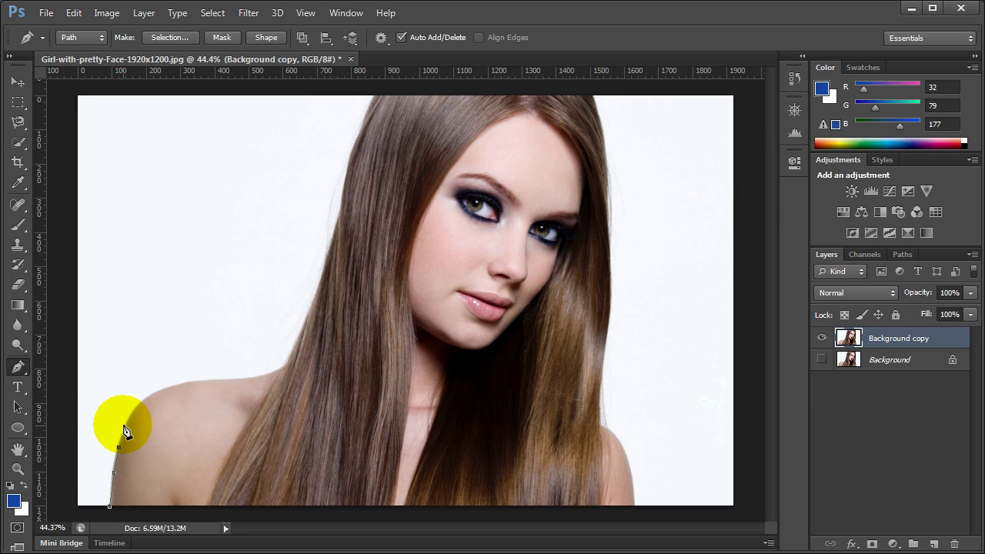
pyautogui.click(131, 416)
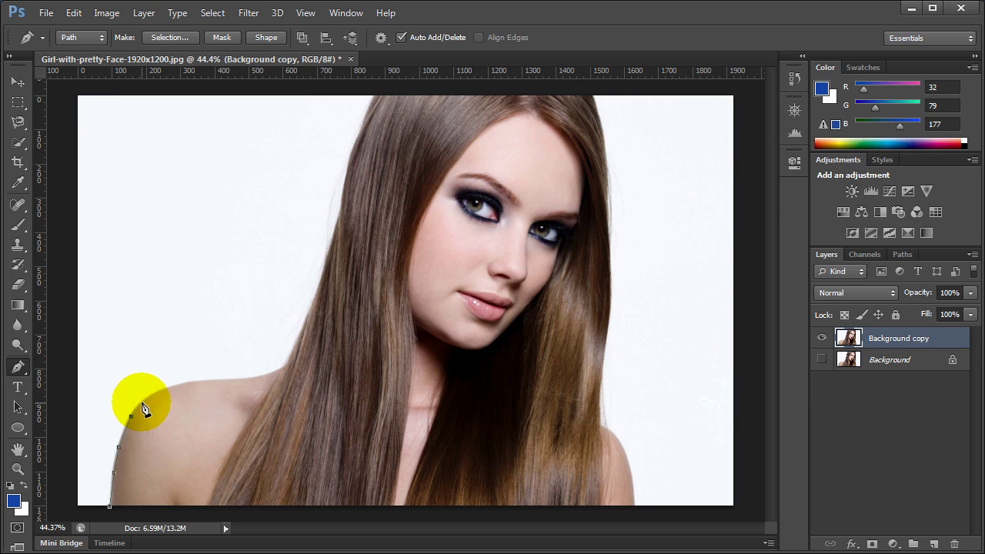
pyautogui.click(143, 401)
pyautogui.click(160, 389)
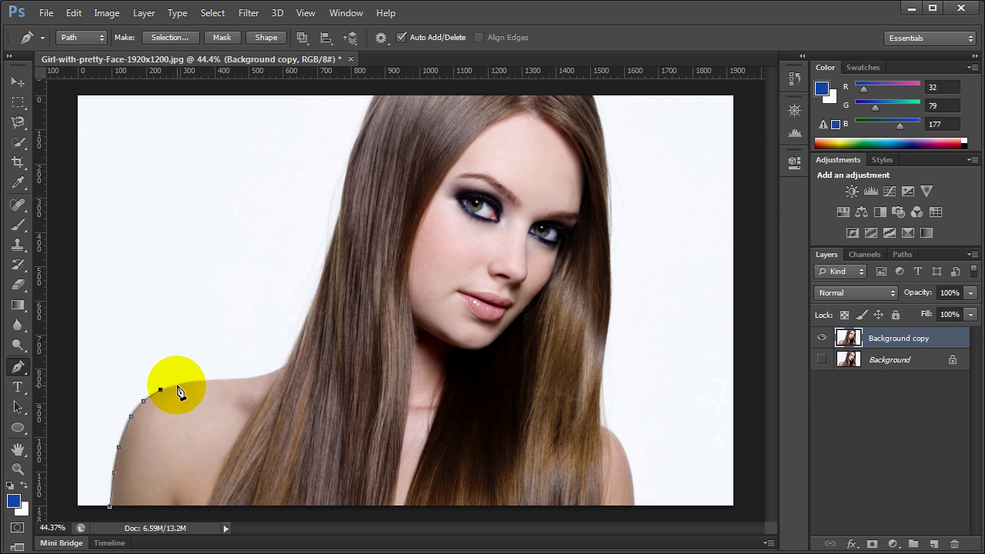
pyautogui.click(178, 384)
pyautogui.click(199, 381)
pyautogui.click(220, 380)
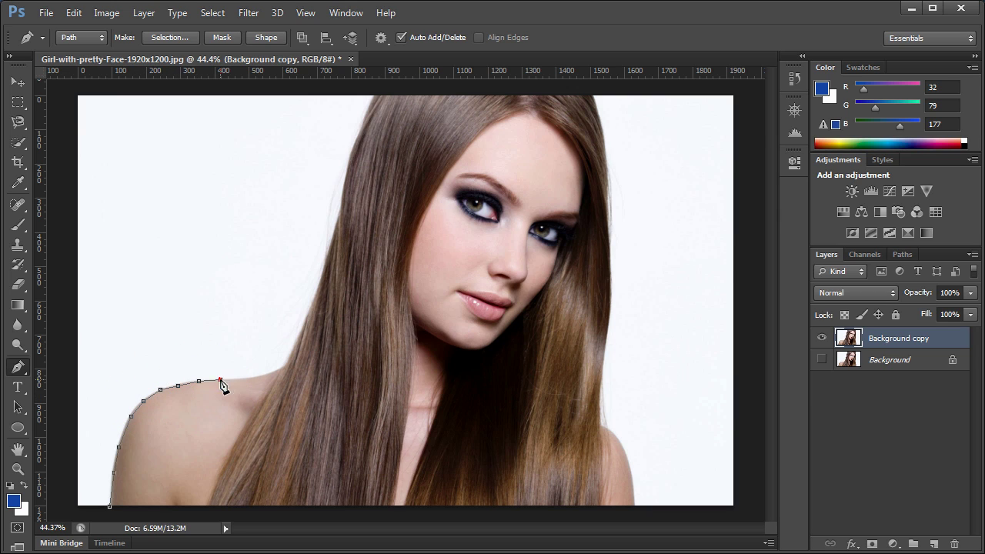
pyautogui.click(281, 367)
pyautogui.click(288, 355)
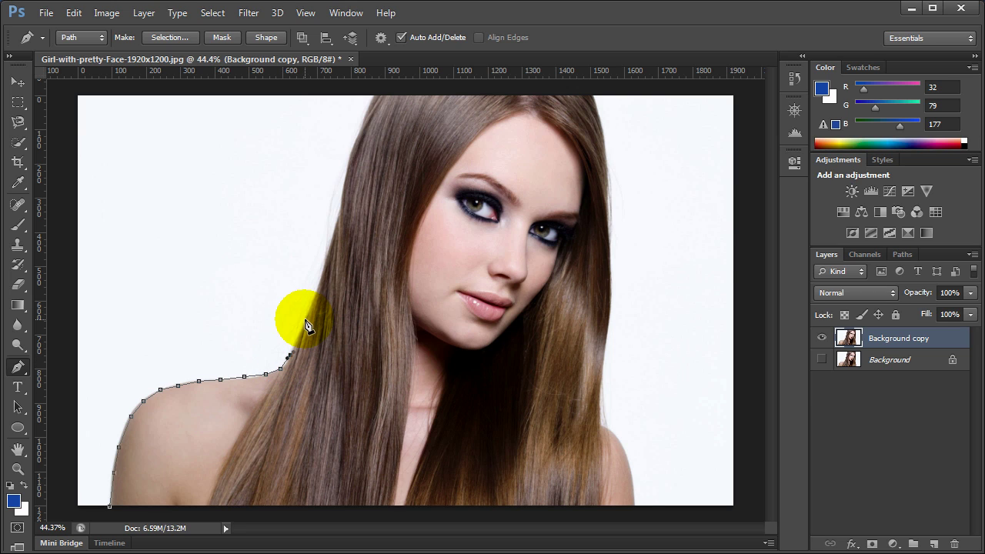
# - Continue the path up the left side of the hair to the photo's upper edge
pyautogui.click(305, 320)
pyautogui.click(315, 288)
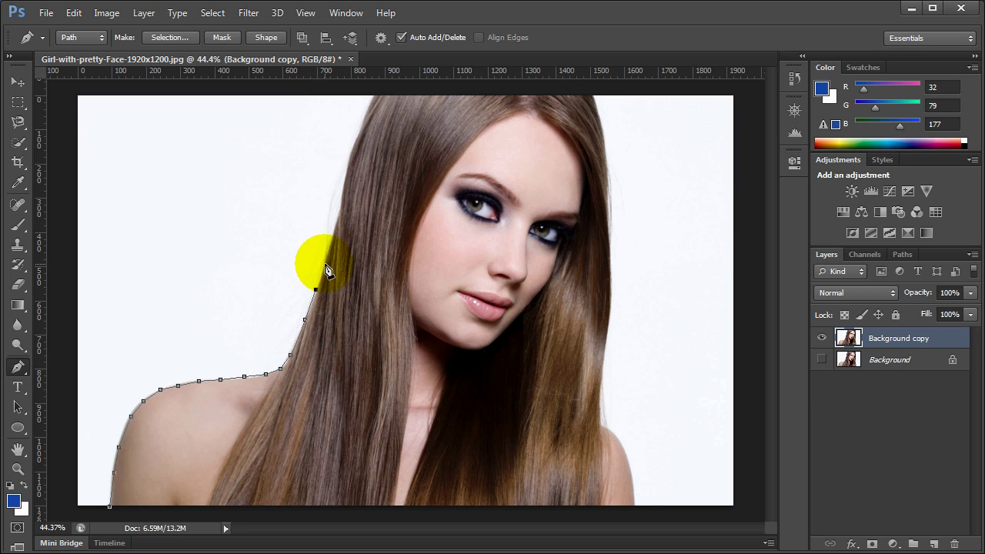
pyautogui.click(324, 263)
pyautogui.click(332, 234)
pyautogui.click(338, 210)
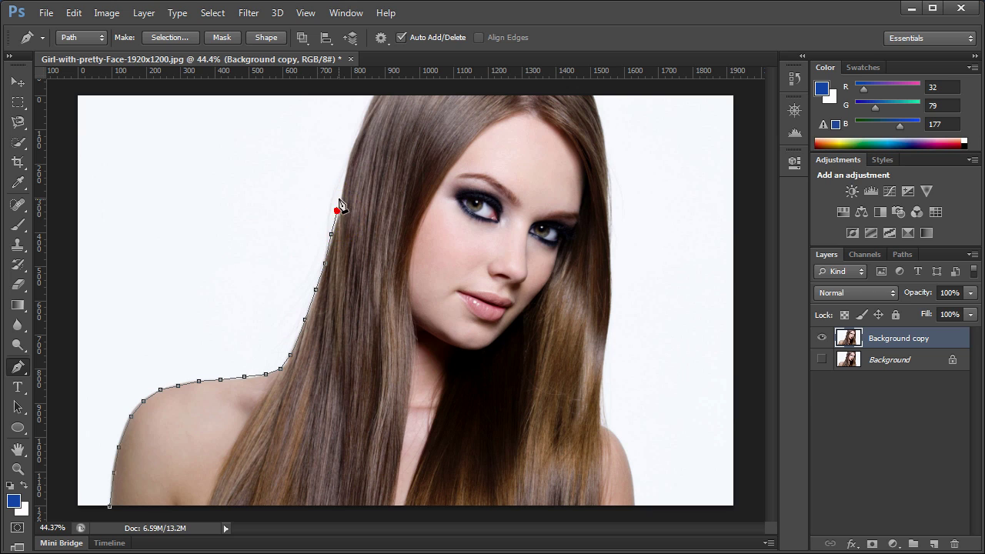
pyautogui.click(354, 137)
pyautogui.click(366, 113)
pyautogui.click(373, 96)
# - Extend the path across the head and down the right side of the hair to the right shoulder
pyautogui.click(604, 115)
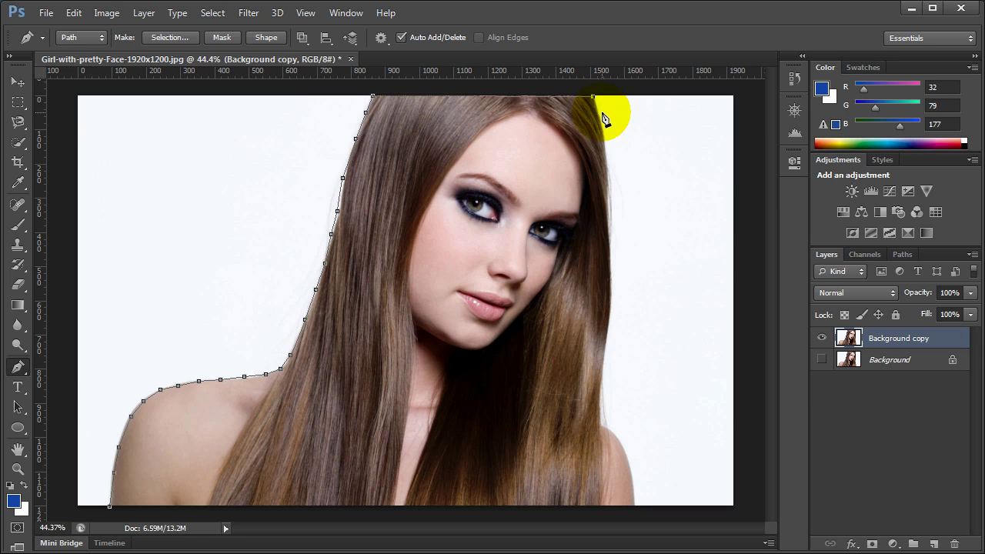
pyautogui.click(608, 161)
pyautogui.click(608, 203)
pyautogui.click(613, 244)
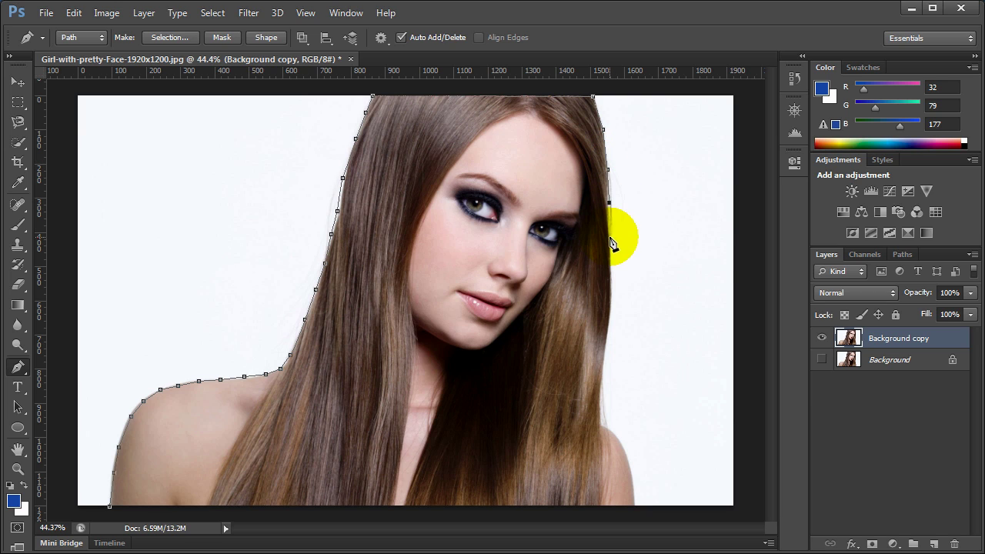
pyautogui.click(615, 271)
pyautogui.click(614, 306)
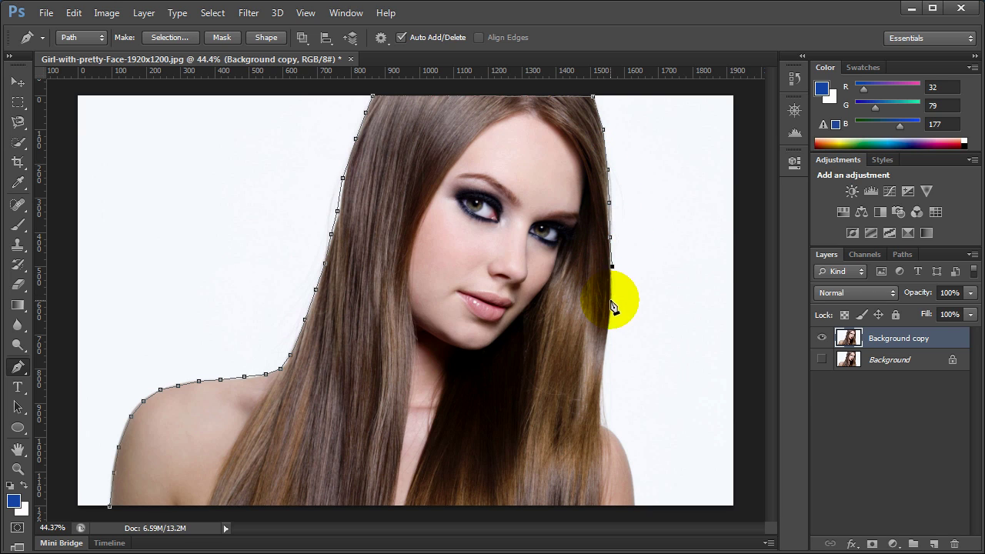
pyautogui.click(608, 341)
pyautogui.click(602, 375)
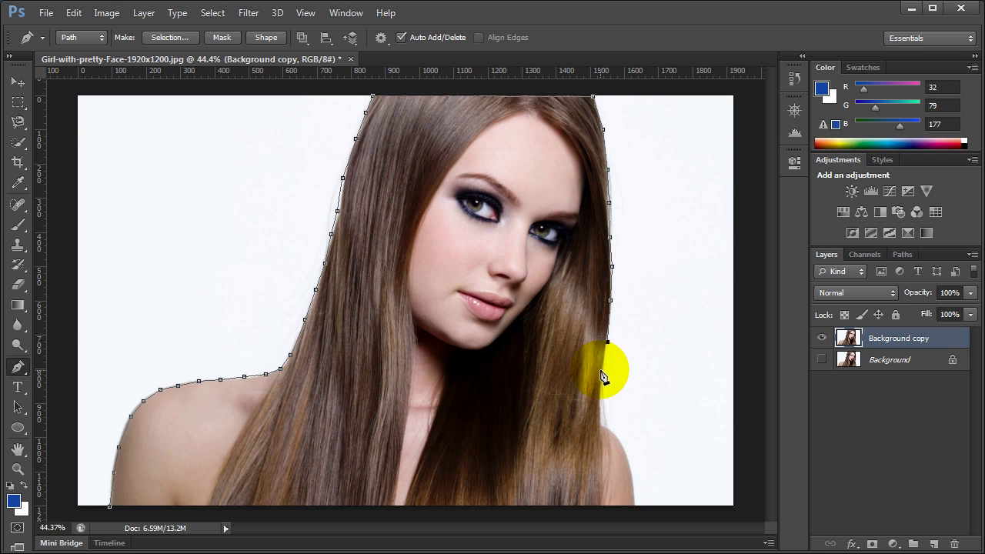
pyautogui.click(600, 397)
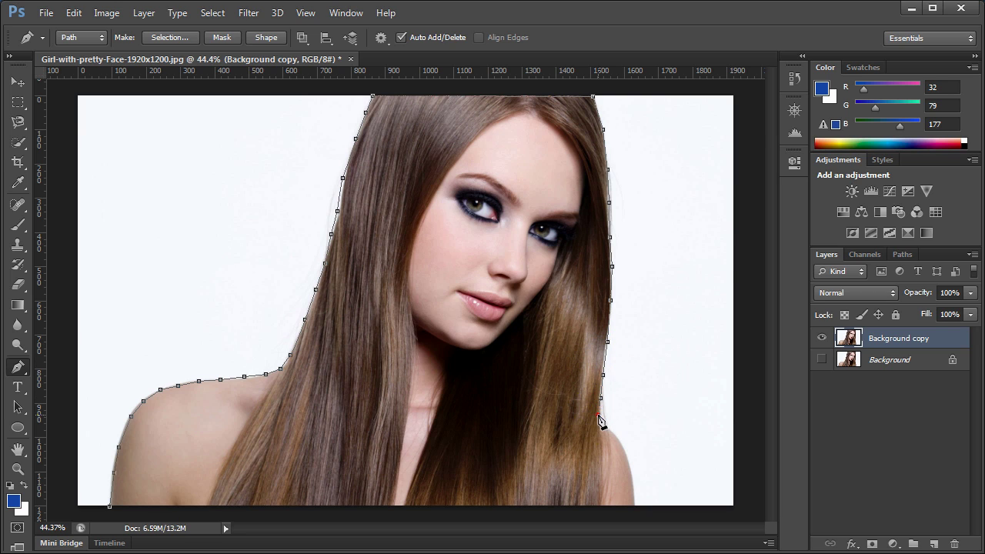
pyautogui.click(600, 418)
# - Trace the right shoulder down to the photo's lower edge and close the path at its starting point
pyautogui.click(613, 431)
pyautogui.click(621, 441)
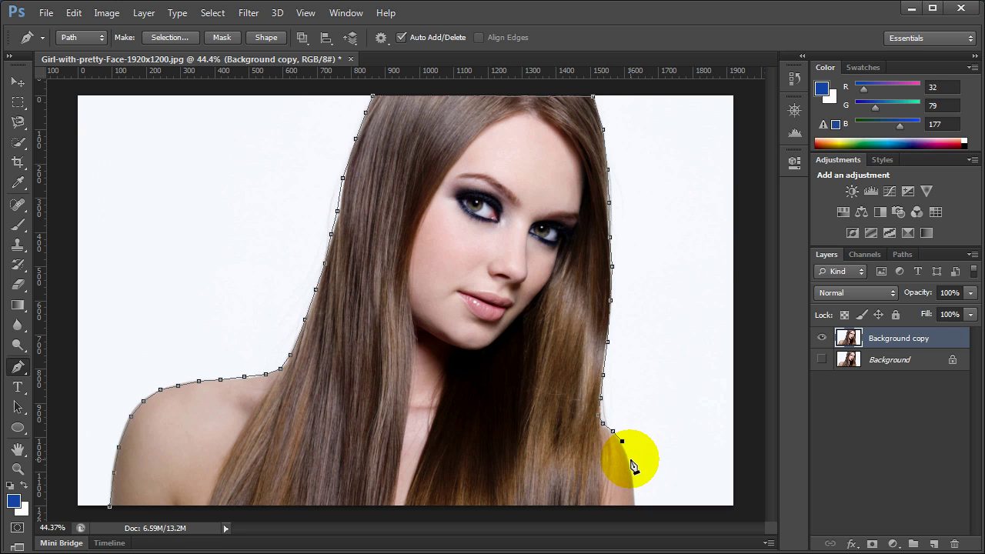
pyautogui.click(630, 460)
pyautogui.click(631, 480)
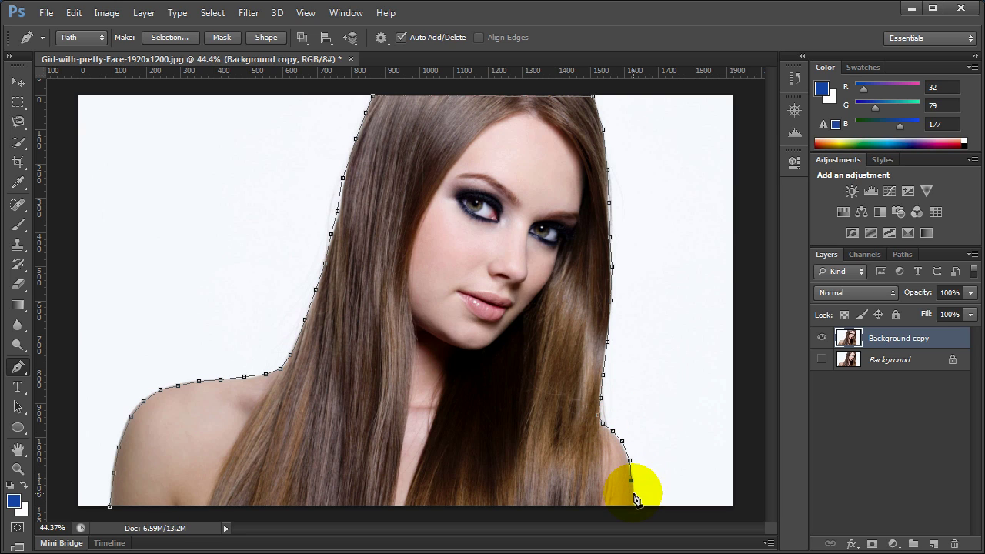
pyautogui.click(634, 505)
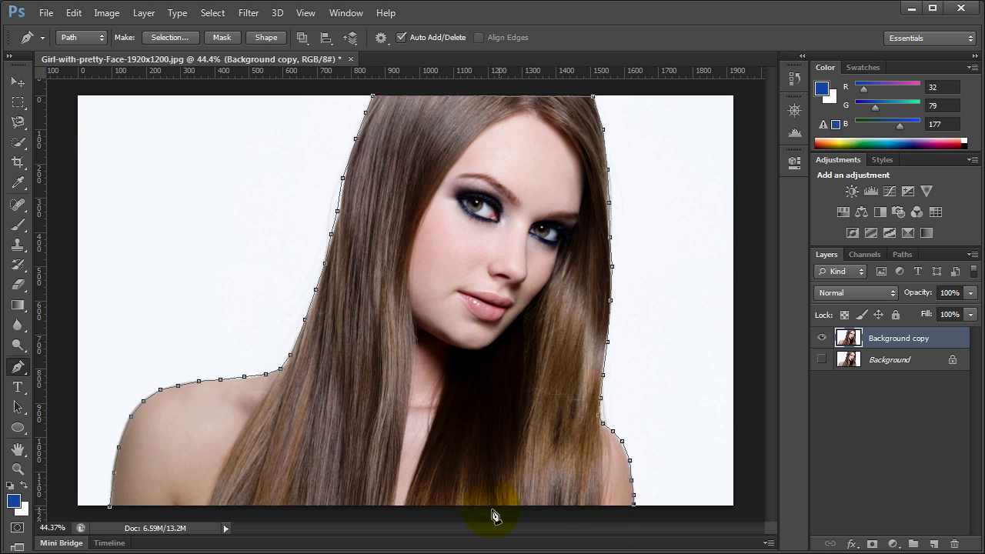
pyautogui.click(110, 511)
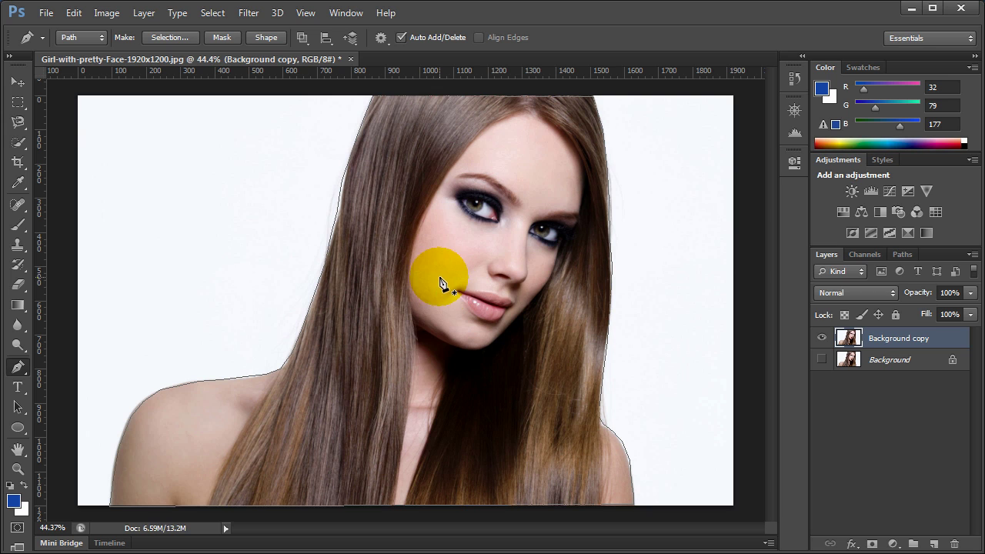
# - Convert the closed path into a new anti-aliased selection with a feather radius of 0 pixels
pyautogui.rightClick(457, 223)
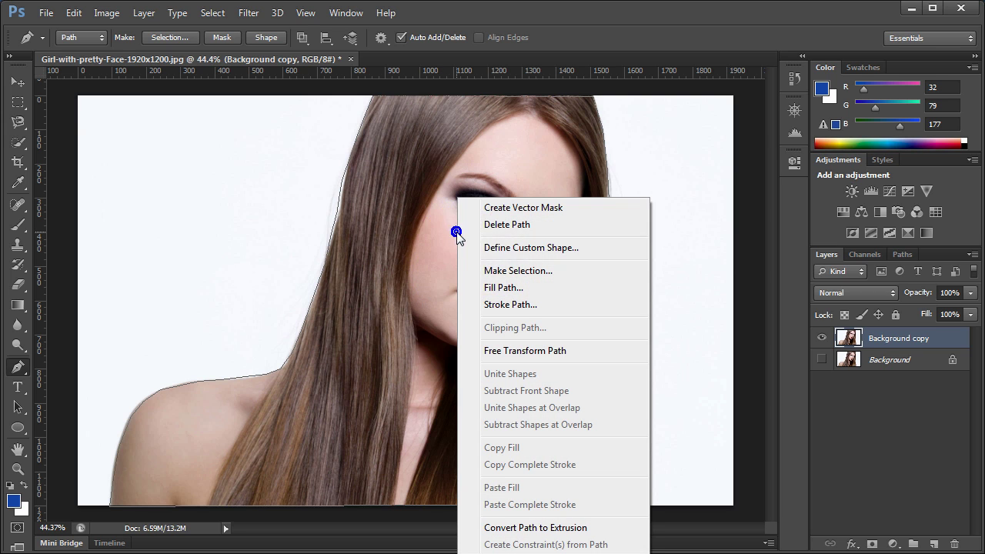
pyautogui.click(509, 273)
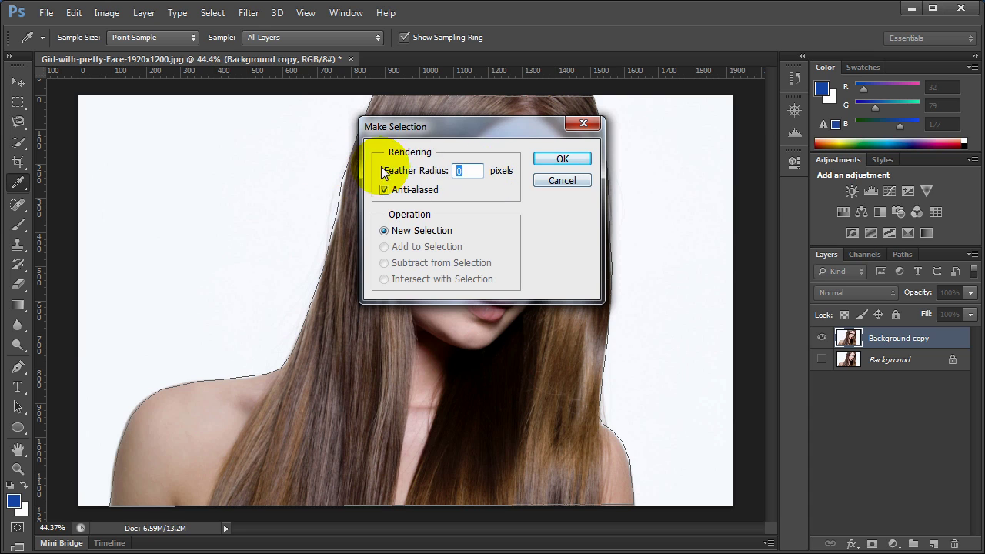
pyautogui.moveTo(496, 131)
pyautogui.mouseDown()
pyautogui.moveTo(481, 127)
pyautogui.moveTo(491, 130)
pyautogui.mouseUp()
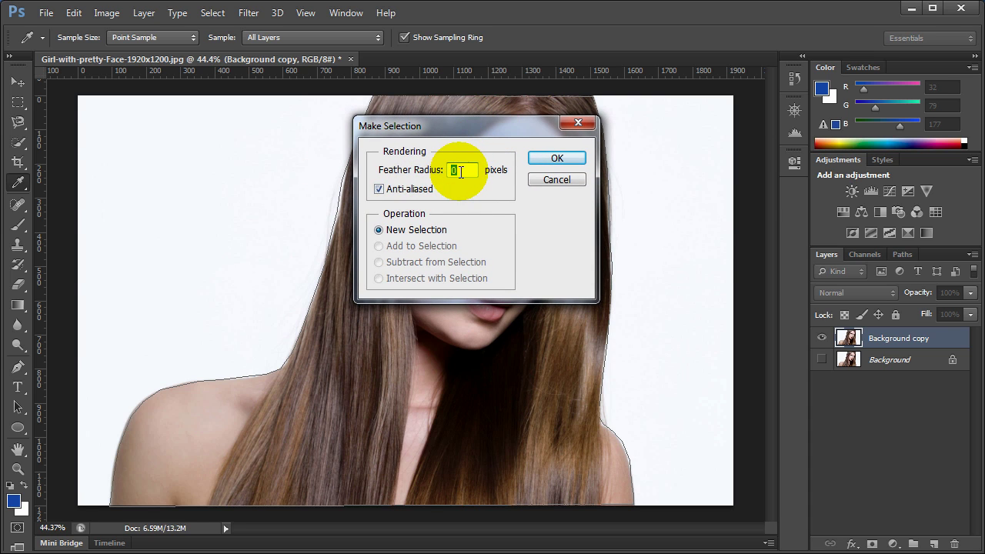
pyautogui.click(556, 161)
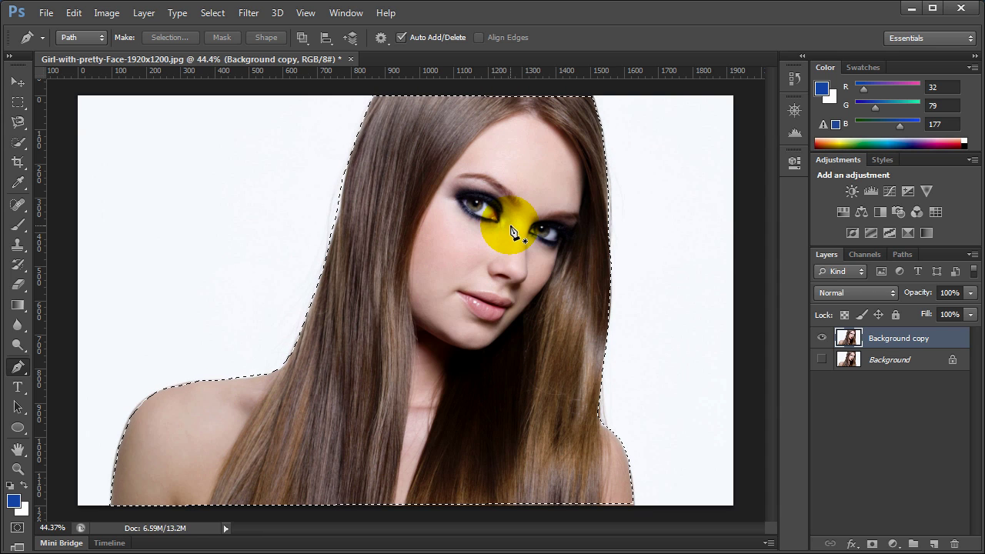
# - Copy the selected woman to a new layer and toggle the Background copy layer's visibility to check the cutout
pyautogui.hotkey('ctrl', 'j')
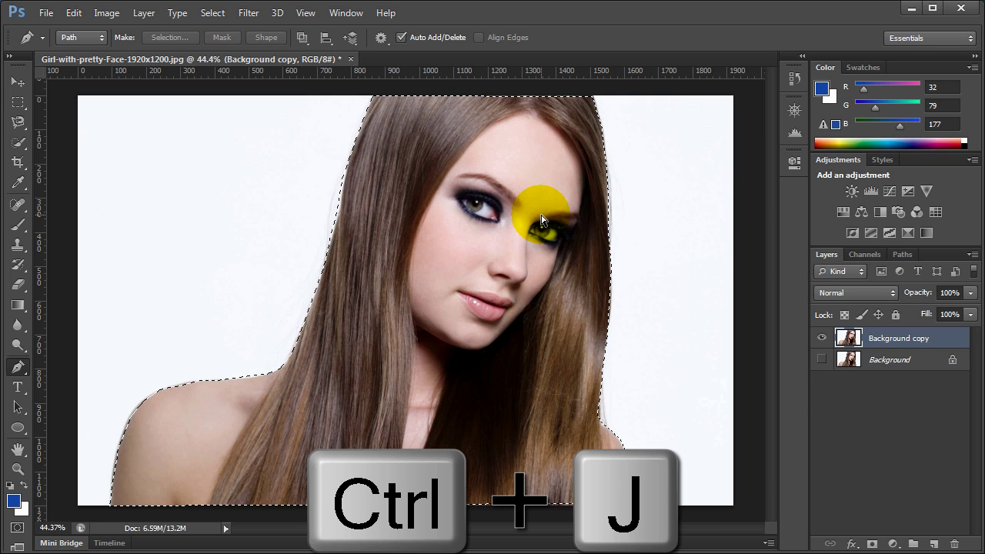
pyautogui.hotkey('ctrl', 'j')
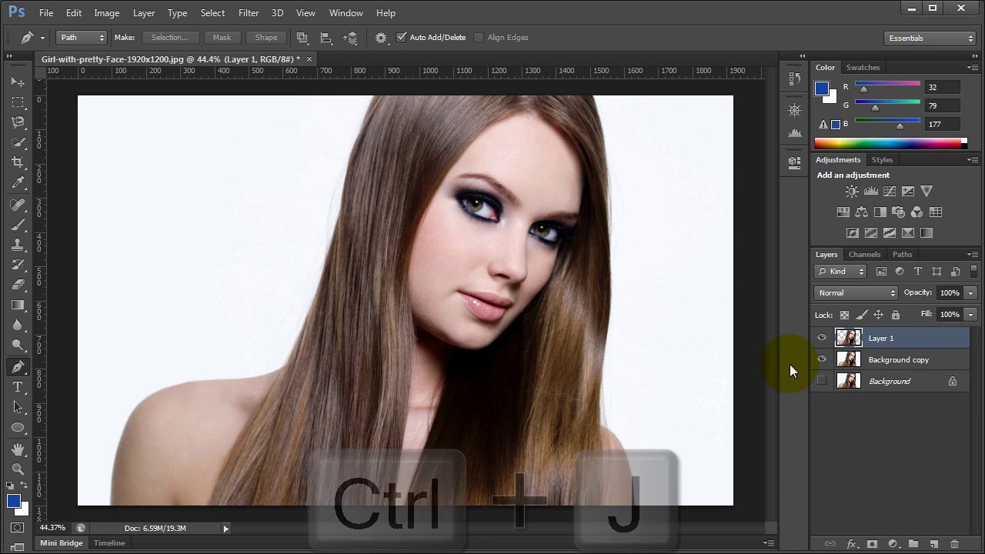
pyautogui.click(822, 359)
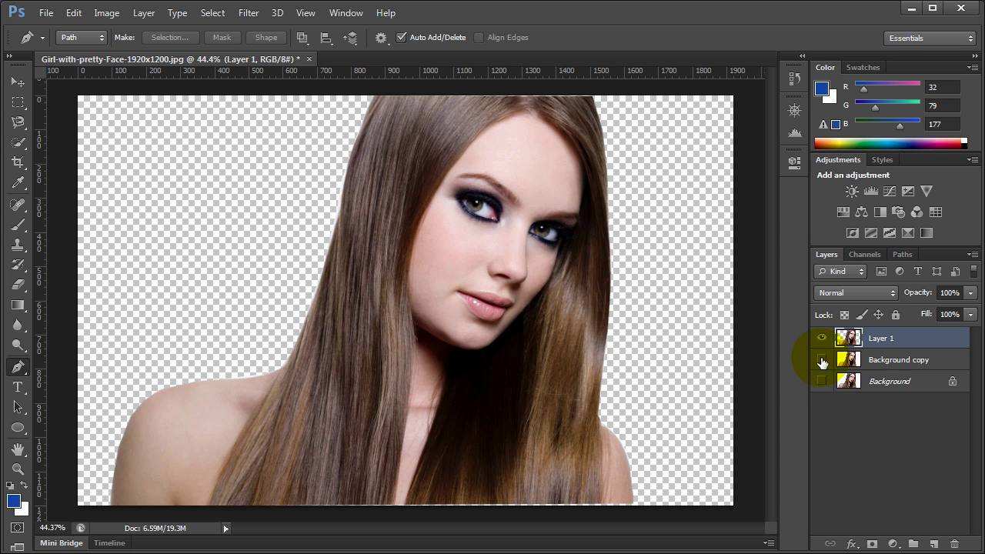
pyautogui.click(821, 361)
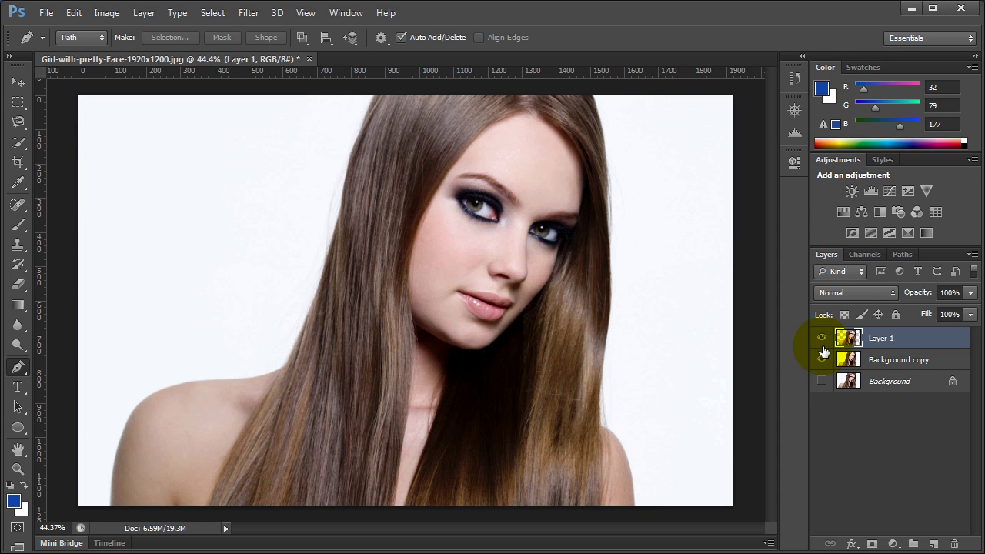
# - Delete the Layer 1 cutout and clear the selection around the woman
pyautogui.keyDown('ctrl'); pyautogui.click(847, 338); pyautogui.keyUp('ctrl')
pyautogui.press('Delete')
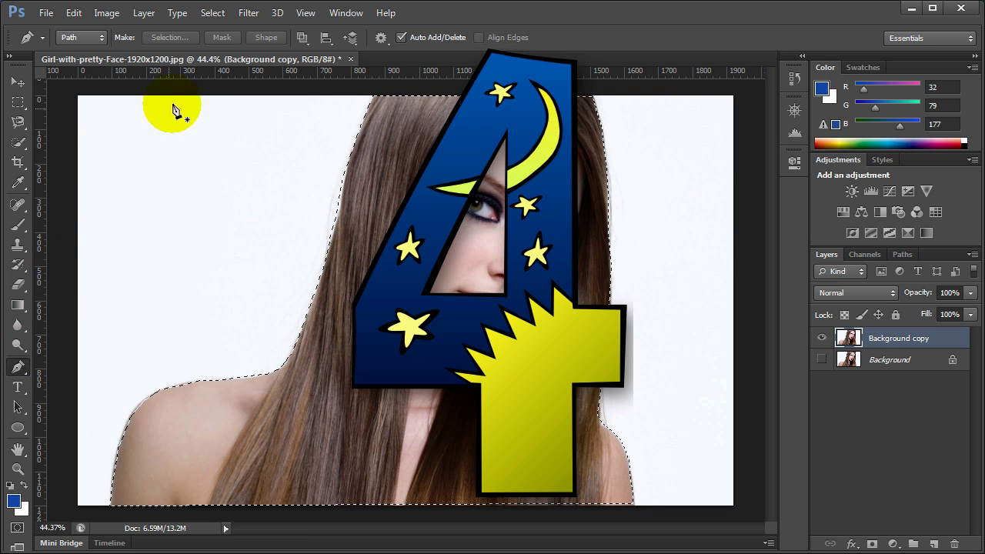
pyautogui.click(217, 14)
pyautogui.click(226, 46)
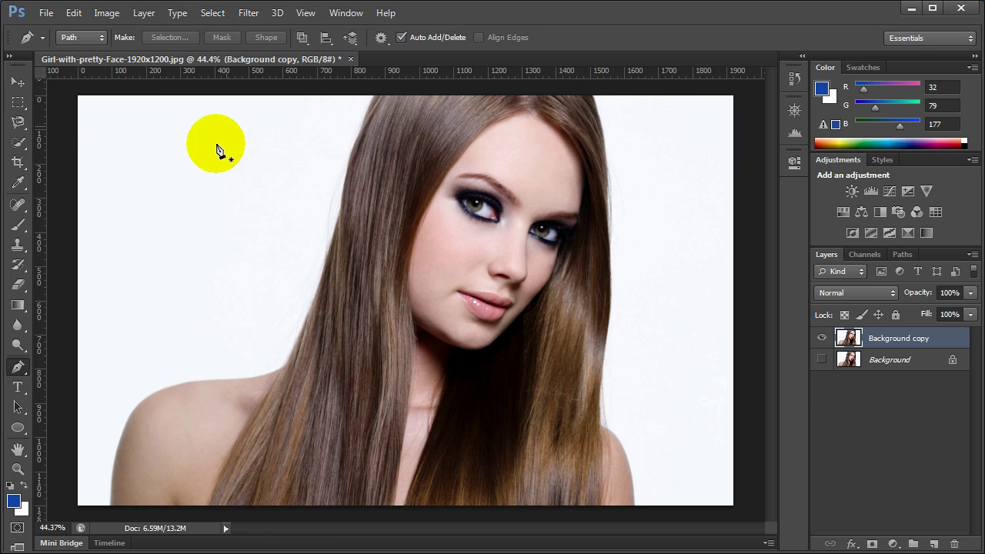
# - Set up the Background Eraser tool with a brush size of 290 and a tolerance of 42%
pyautogui.click(19, 288)
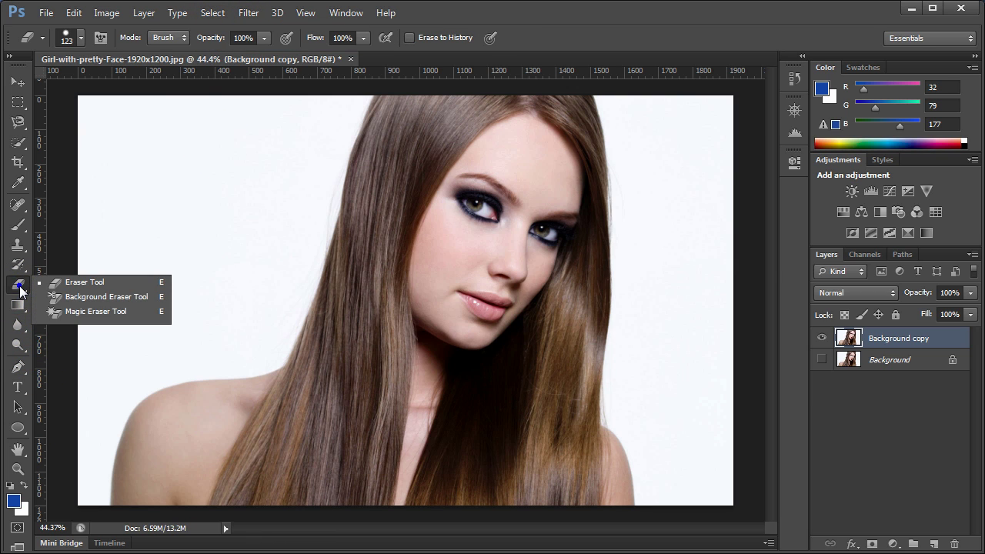
pyautogui.click(74, 297)
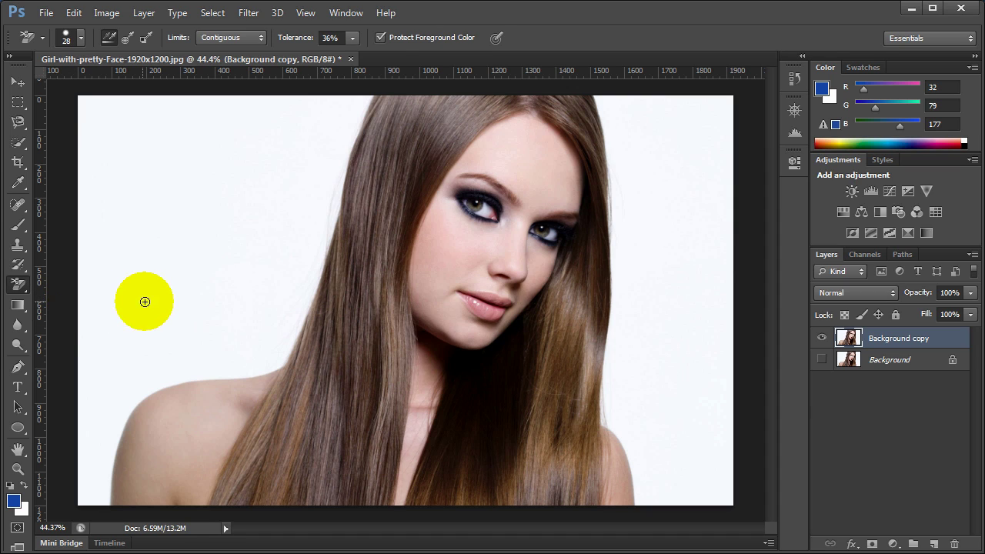
pyautogui.moveTo(172, 295); pyautogui.dragTo(225, 275)
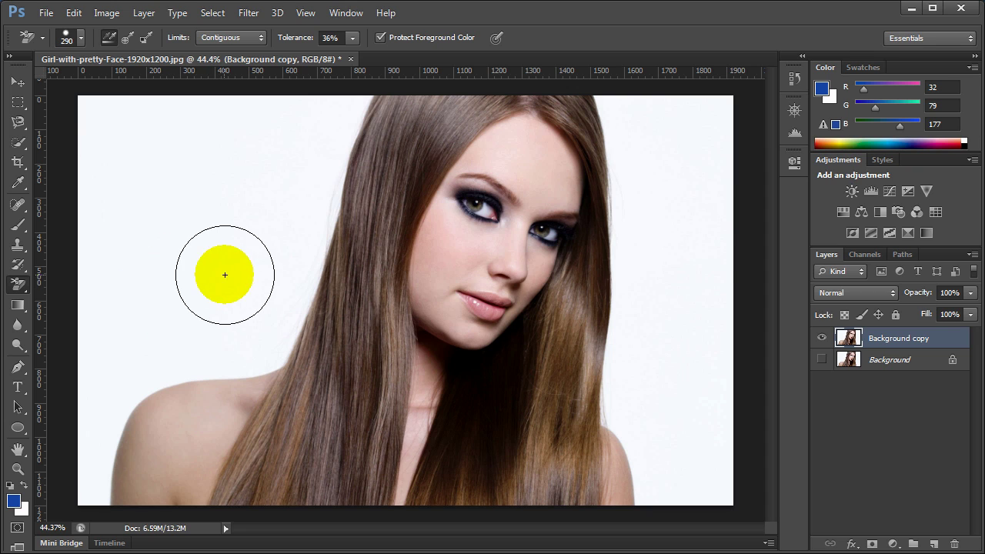
pyautogui.click(301, 145)
pyautogui.hotkey('ctrl', 'z')
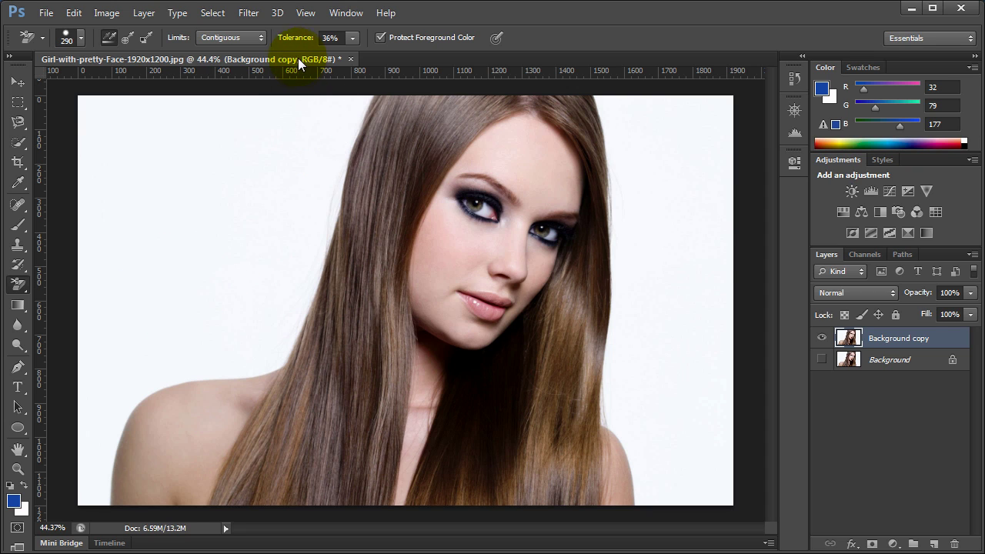
pyautogui.moveTo(296, 44); pyautogui.dragTo(310, 42)
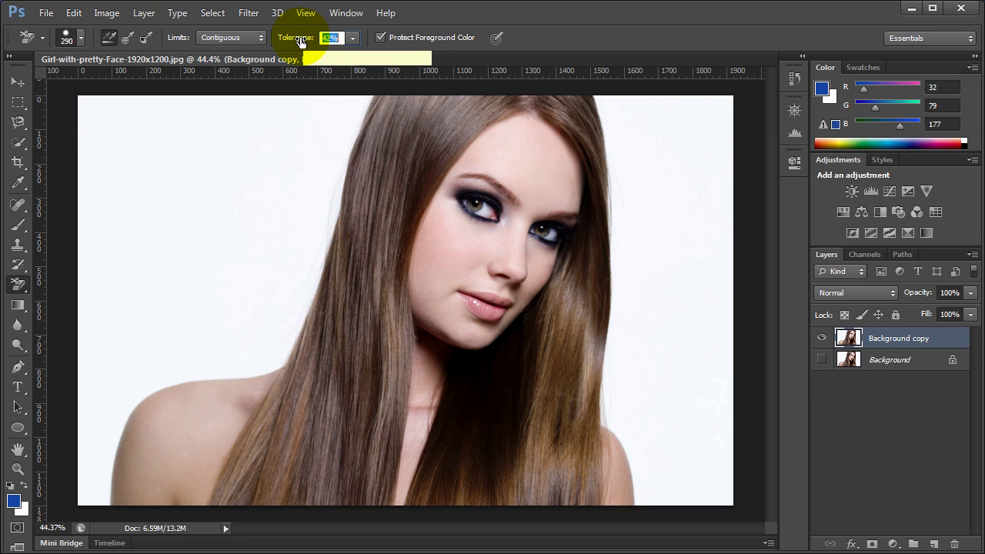
# - Erase the white background along the hair on the image's left side down to the shoulder with the Background Eraser
pyautogui.click(320, 144)
pyautogui.click(307, 220)
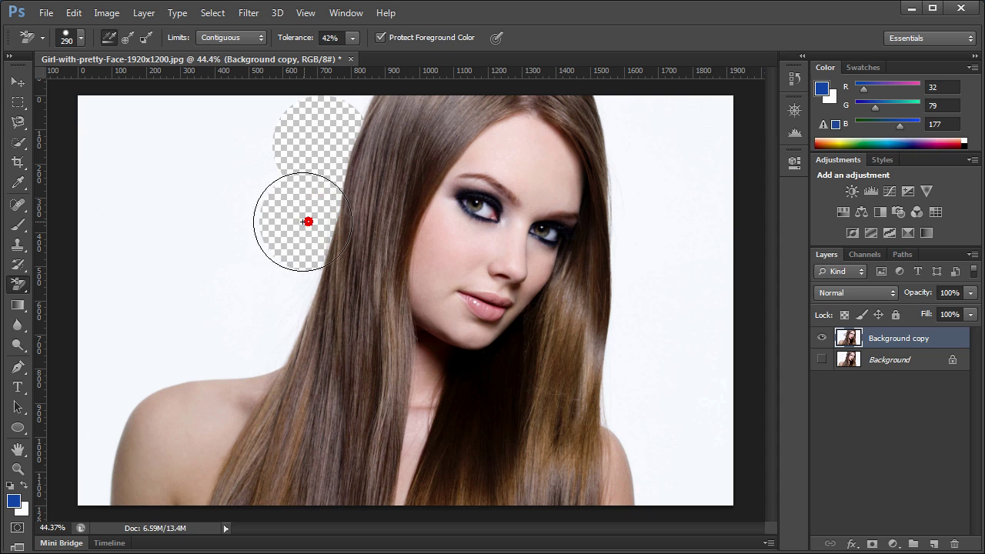
pyautogui.click(284, 267)
pyautogui.click(257, 325)
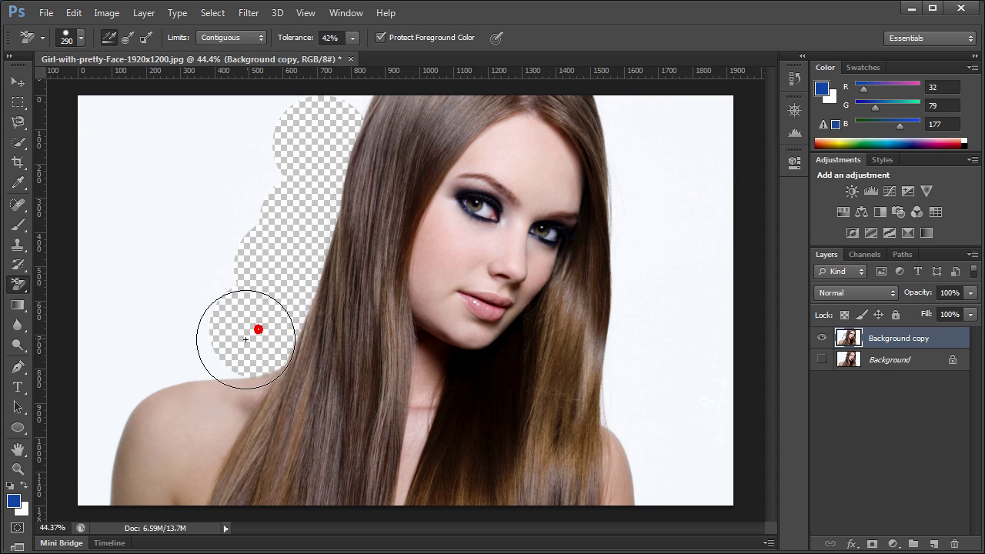
# - Try to extend the erased area across the white background above the woman's shoulder
pyautogui.click(203, 346)
pyautogui.click(180, 358)
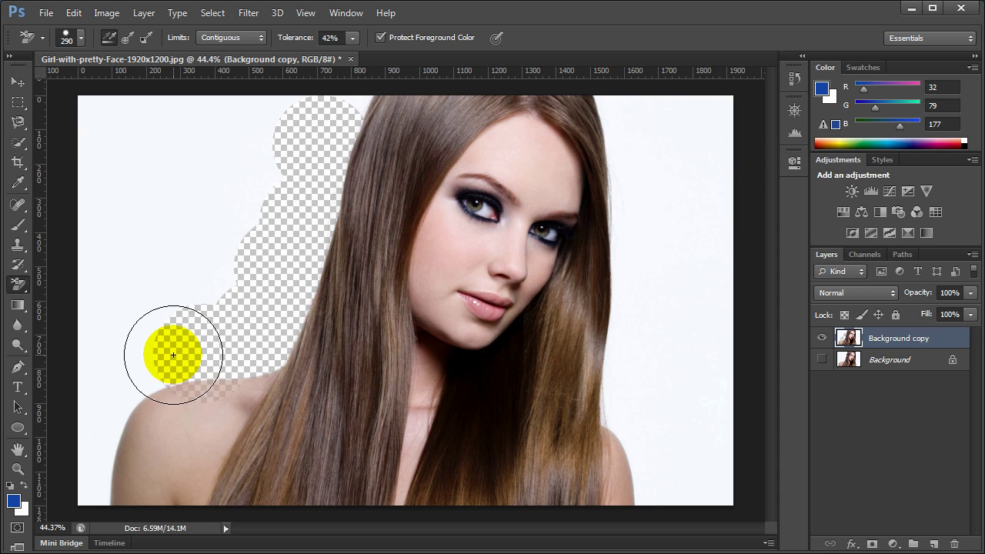
pyautogui.click(180, 315)
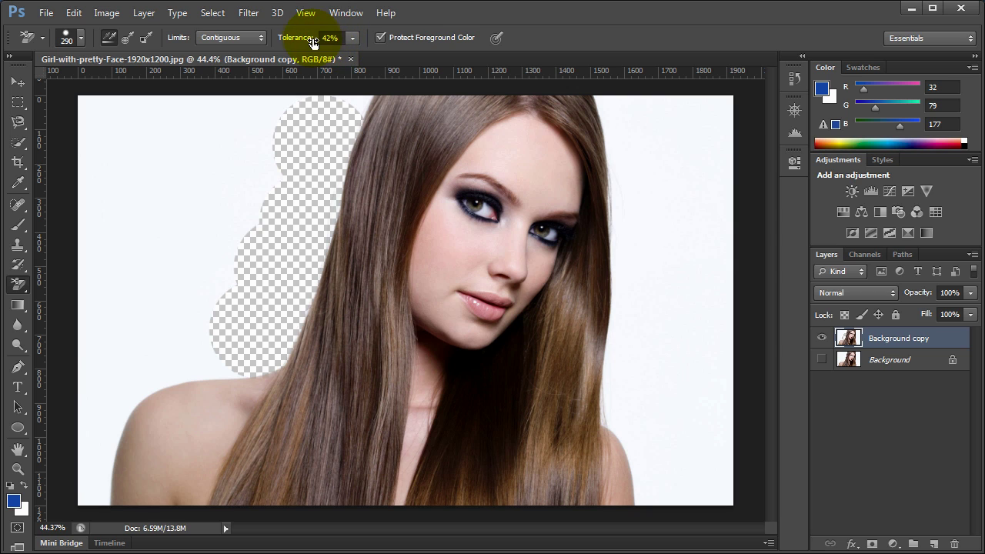
# - Set the Background Eraser tolerance to 35% and erase the background around the shoulder down to the image's lower-left corner
pyautogui.moveTo(308, 38); pyautogui.dragTo(290, 38)
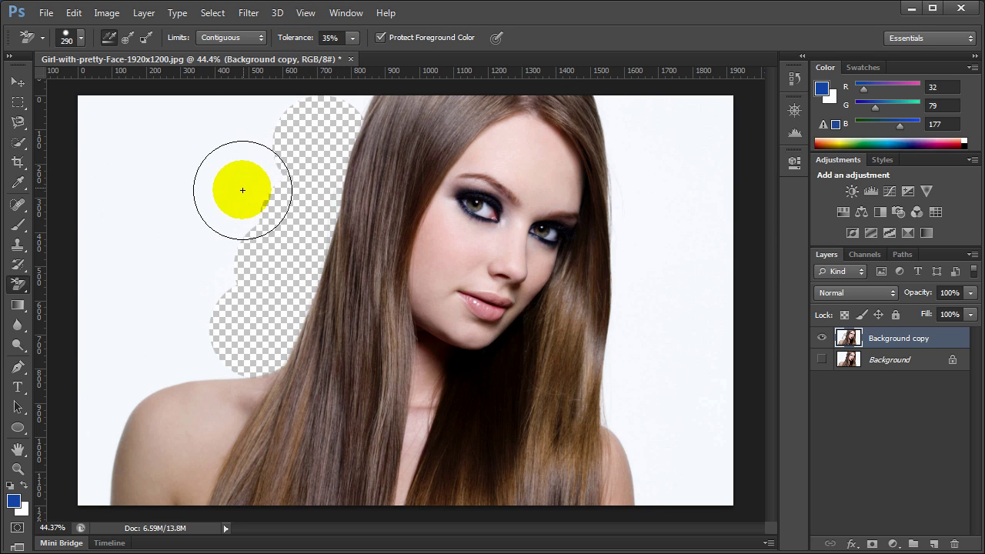
pyautogui.click(189, 352)
pyautogui.moveTo(161, 357)
pyautogui.mouseDown()
pyautogui.moveTo(134, 371)
pyautogui.moveTo(93, 447)
pyautogui.mouseUp()
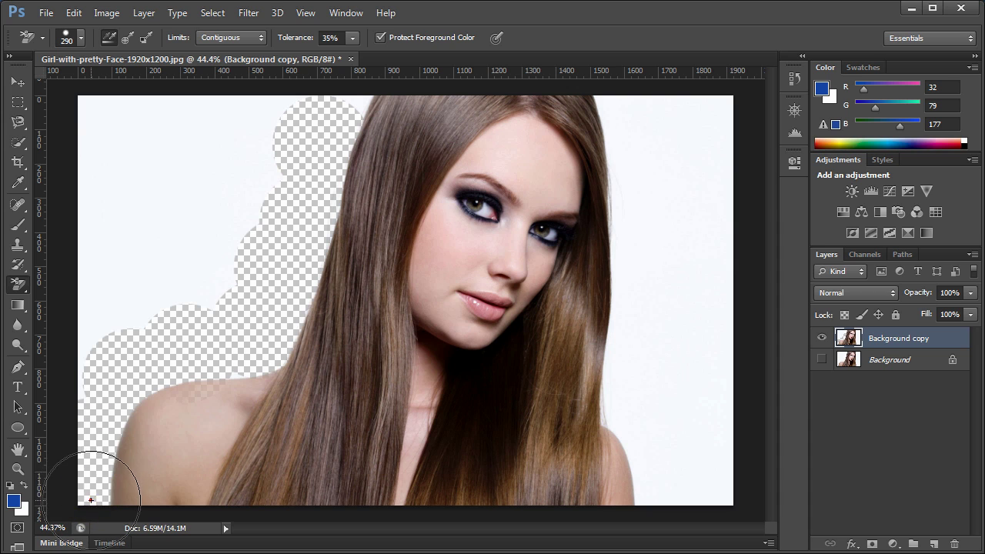
pyautogui.click(87, 501)
# - Erase the remaining white background from the image's left side up to the hair at the top edge
pyautogui.moveTo(96, 325)
pyautogui.mouseDown()
pyautogui.moveTo(109, 250)
pyautogui.moveTo(101, 224)
pyautogui.mouseUp()
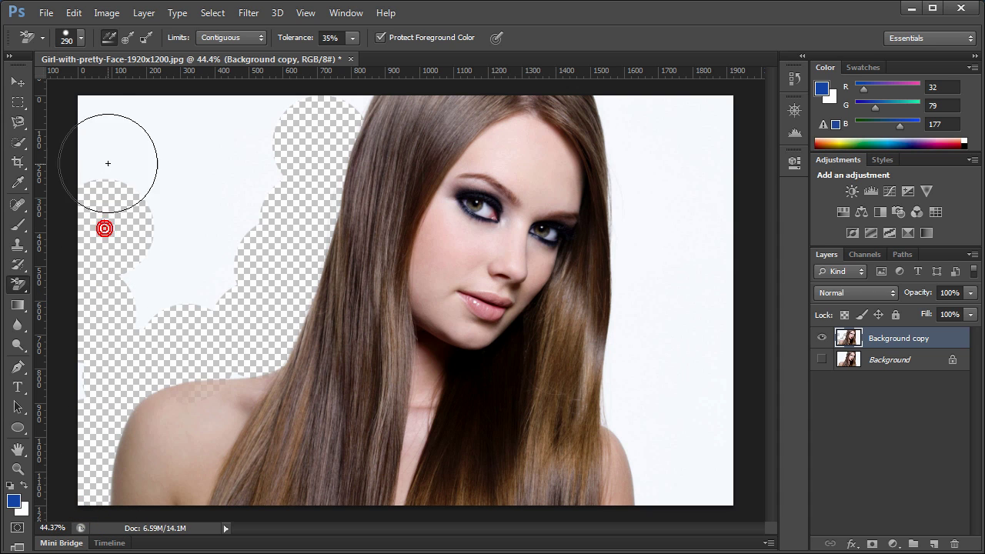
pyautogui.moveTo(107, 161)
pyautogui.mouseDown()
pyautogui.moveTo(108, 139)
pyautogui.moveTo(259, 110)
pyautogui.moveTo(220, 99)
pyautogui.moveTo(158, 99)
pyautogui.moveTo(157, 110)
pyautogui.moveTo(187, 193)
pyautogui.moveTo(241, 193)
pyautogui.moveTo(231, 193)
pyautogui.mouseUp()
pyautogui.click(163, 154)
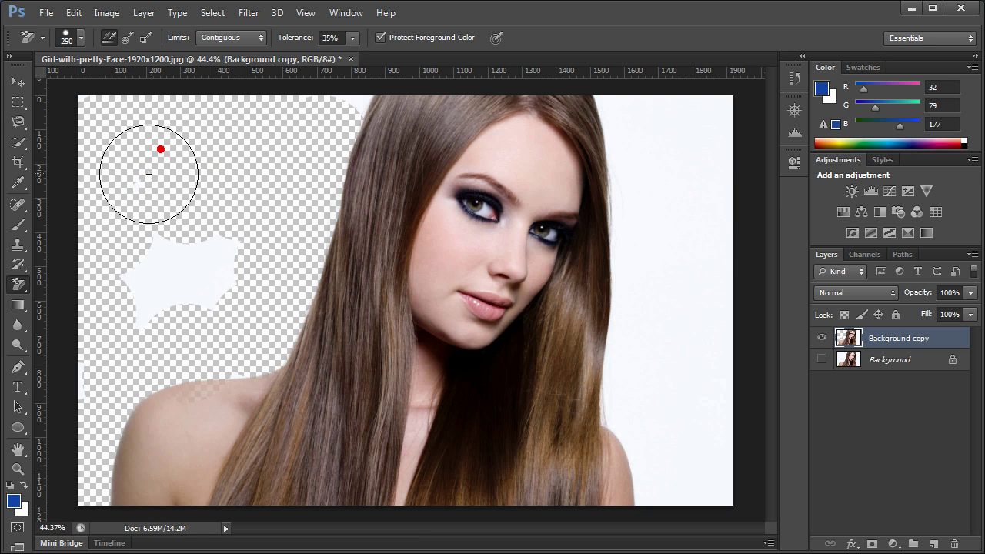
pyautogui.click(136, 177)
pyautogui.moveTo(145, 272); pyautogui.dragTo(209, 257)
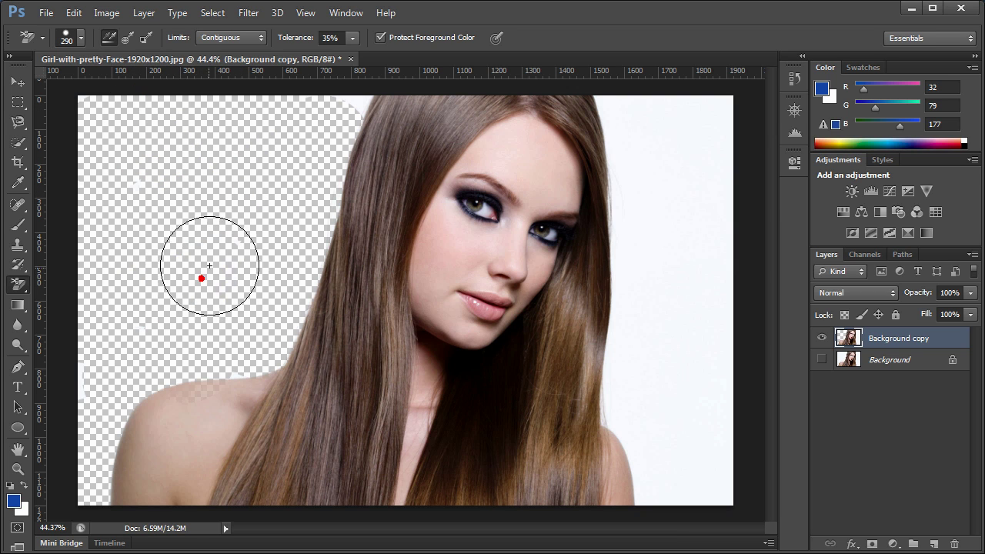
pyautogui.moveTo(300, 142); pyautogui.dragTo(355, 100)
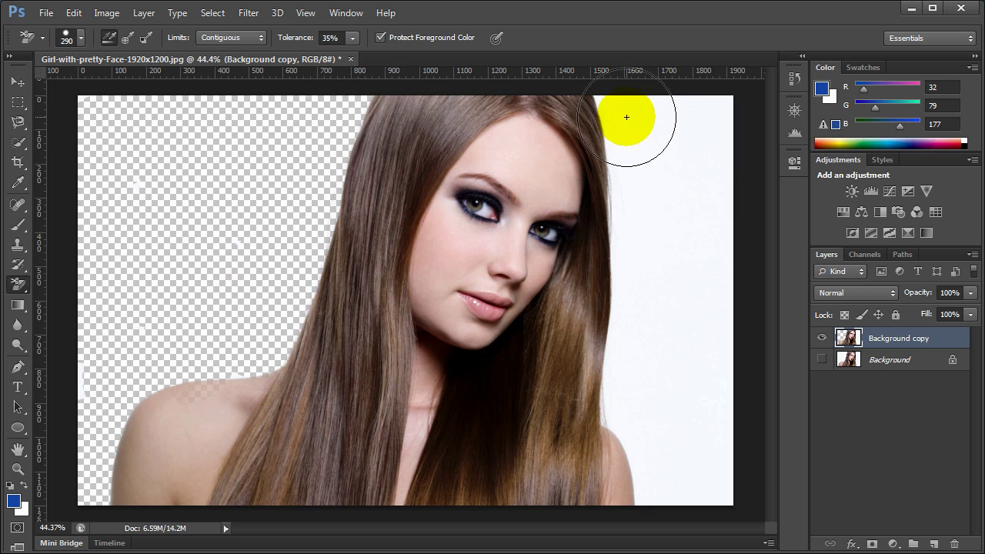
# - Erase the background along the hair on the image's right side down past the shoulder to the lower-right corner
pyautogui.moveTo(626, 116)
pyautogui.mouseDown()
pyautogui.moveTo(644, 165)
pyautogui.moveTo(632, 163)
pyautogui.mouseUp()
pyautogui.moveTo(630, 246); pyautogui.dragTo(630, 374)
pyautogui.moveTo(625, 397)
pyautogui.mouseDown()
pyautogui.moveTo(649, 425)
pyautogui.moveTo(655, 480)
pyautogui.moveTo(665, 493)
pyautogui.moveTo(692, 487)
pyautogui.mouseUp()
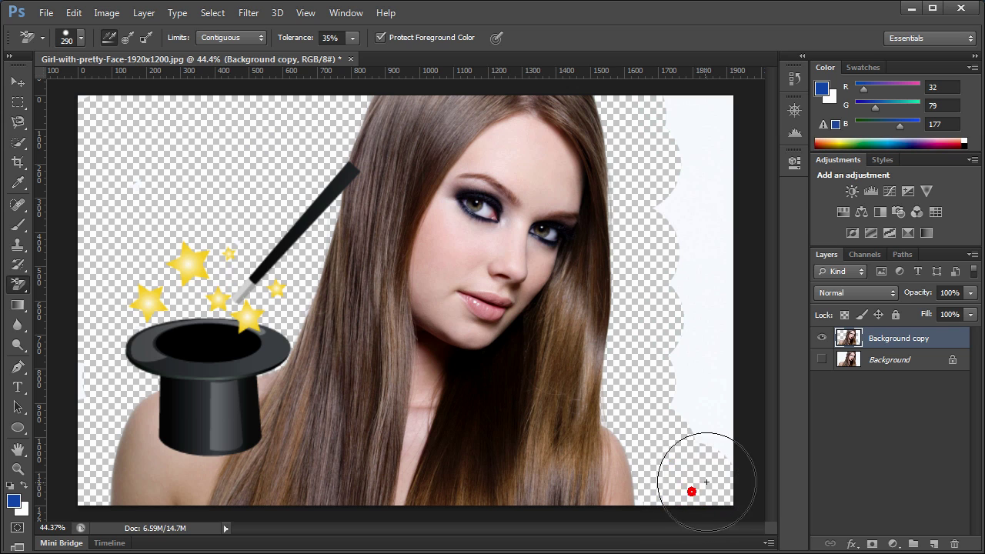
# - Erase the leftover white strip along the image's right edge up to the top corner
pyautogui.click(703, 407)
pyautogui.click(698, 324)
pyautogui.click(695, 251)
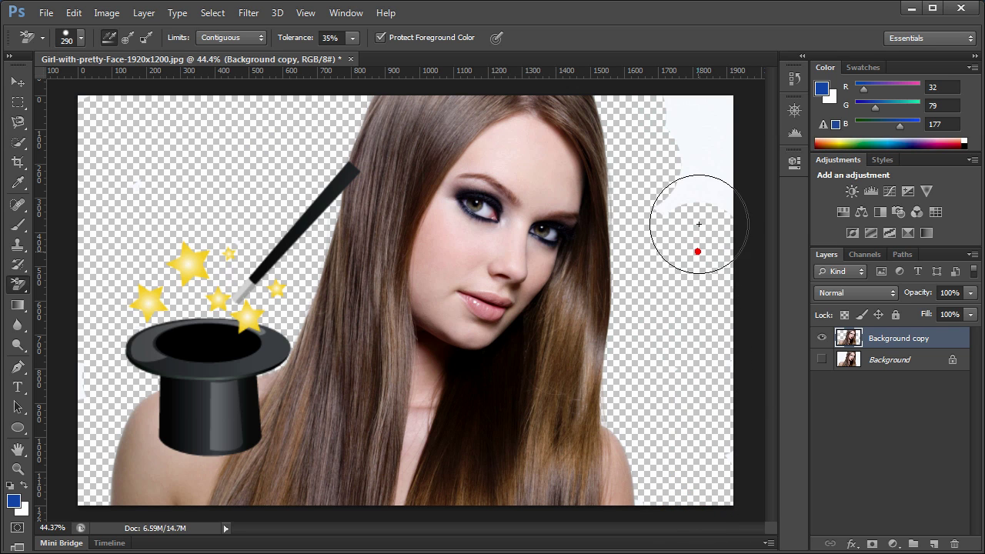
pyautogui.click(703, 161)
pyautogui.click(705, 111)
pyautogui.moveTo(667, 188); pyautogui.dragTo(663, 206)
pyautogui.click(337, 206)
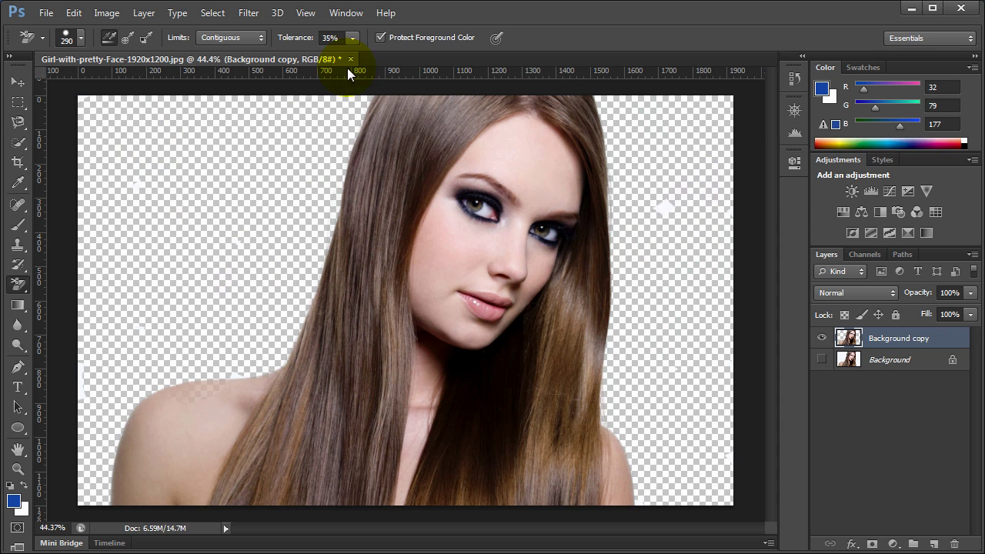
# - Replace the erased Background copy layer with a fresh duplicate of the Background layer and set the eraser brush size to 119
pyautogui.hotkey('ctrl', 'z')
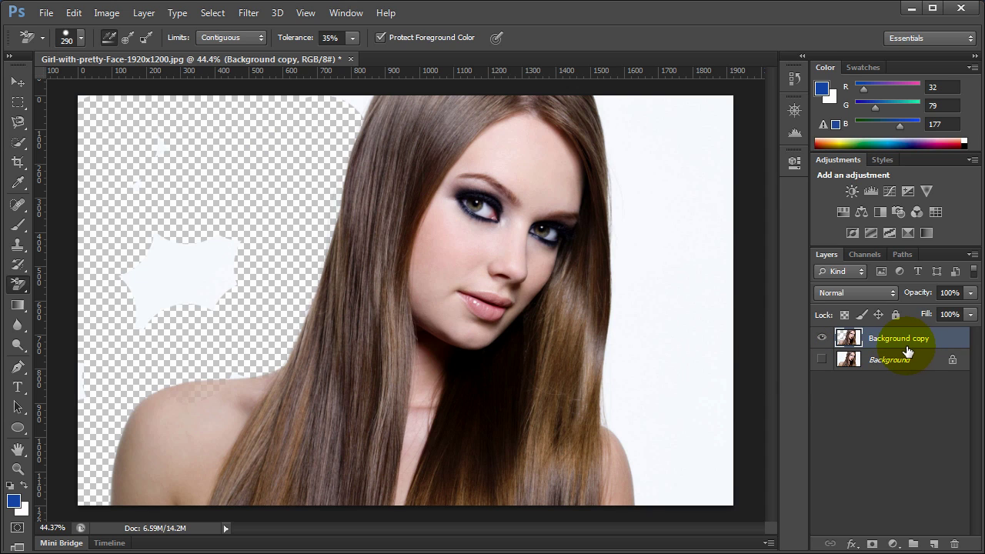
pyautogui.moveTo(908, 335); pyautogui.dragTo(954, 543)
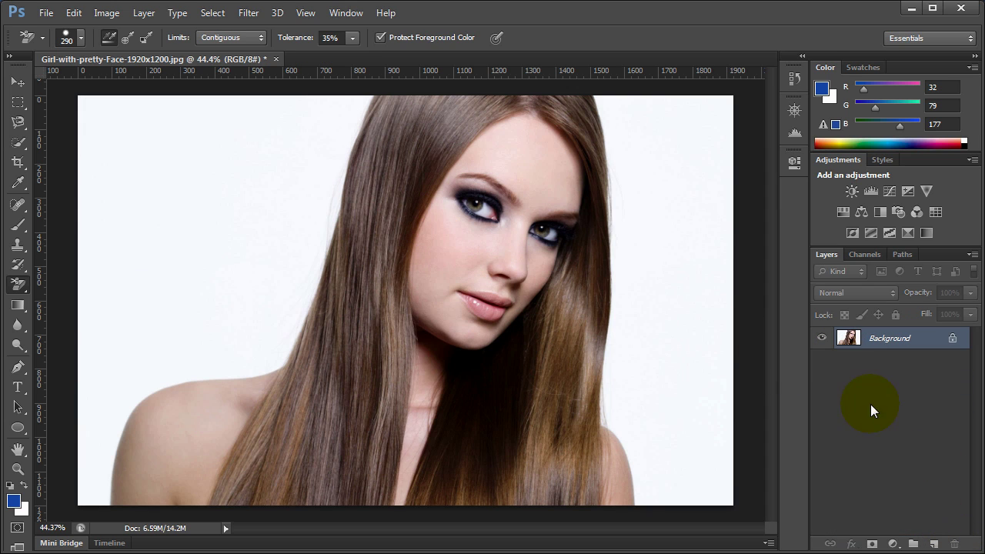
pyautogui.moveTo(896, 338); pyautogui.dragTo(933, 543)
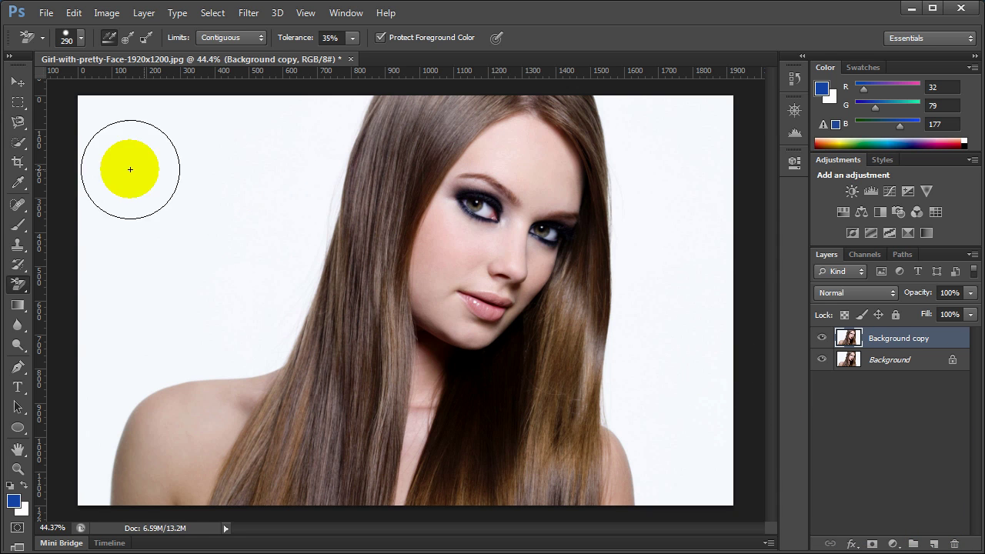
pyautogui.moveTo(149, 193); pyautogui.dragTo(114, 193)
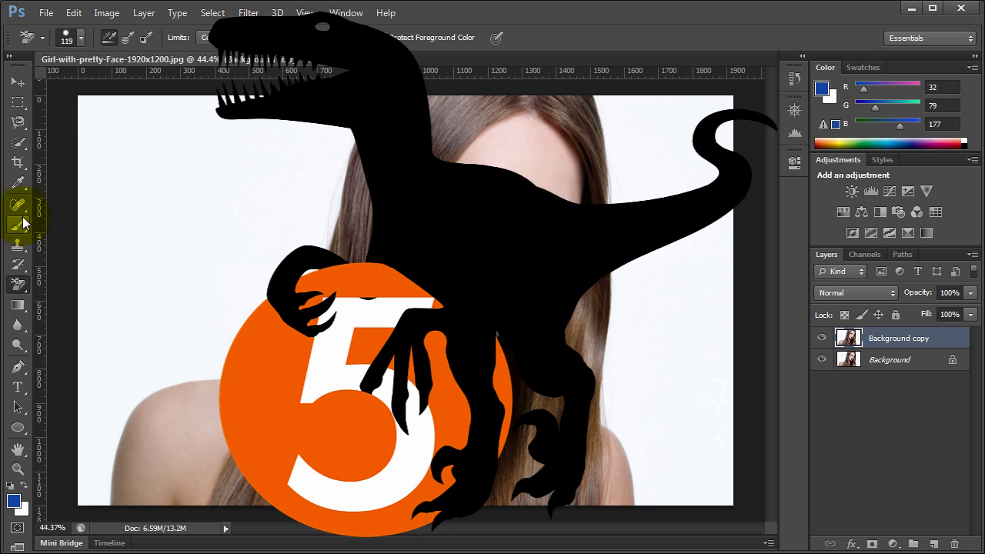
# - Activate the Magic Wand tool and hide the original Background layer
pyautogui.click(18, 143)
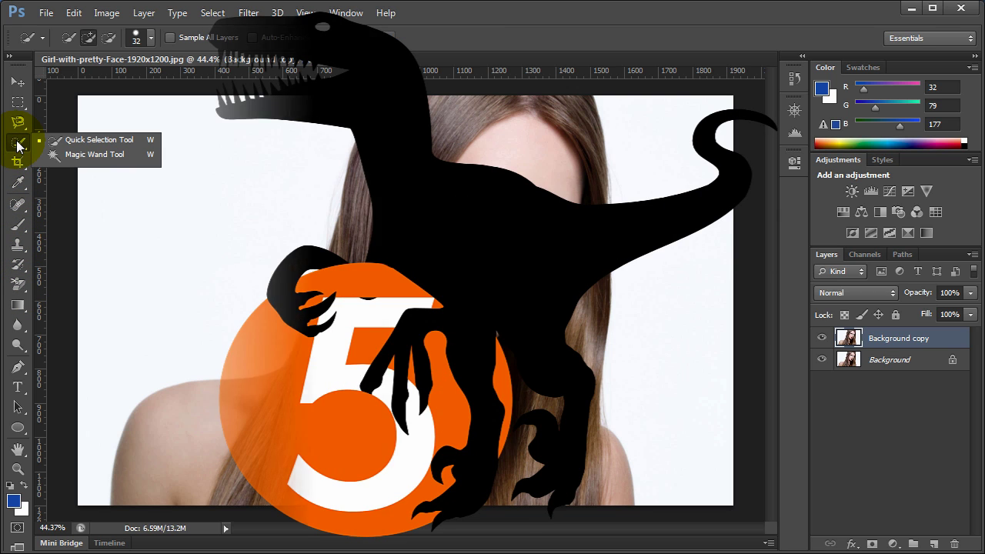
pyautogui.click(73, 154)
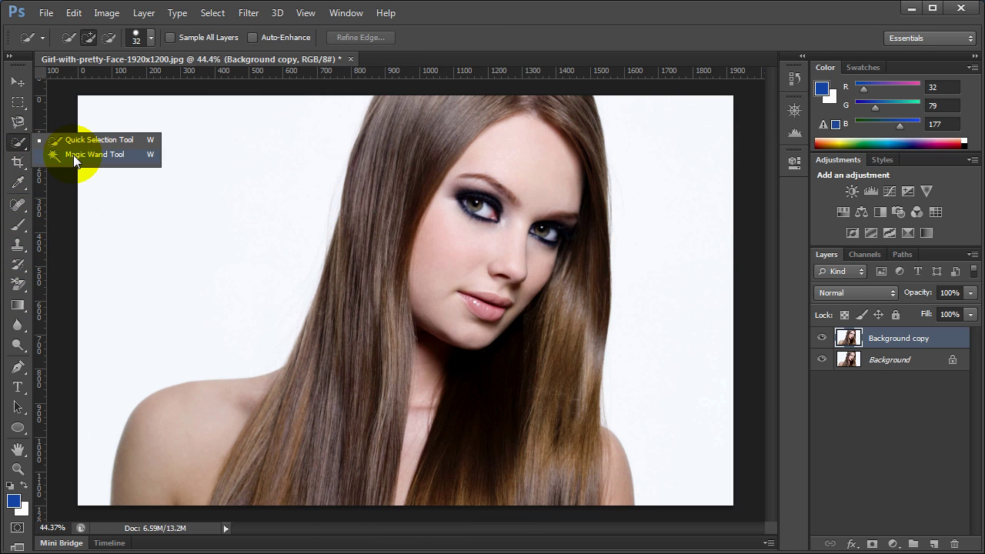
pyautogui.click(74, 154)
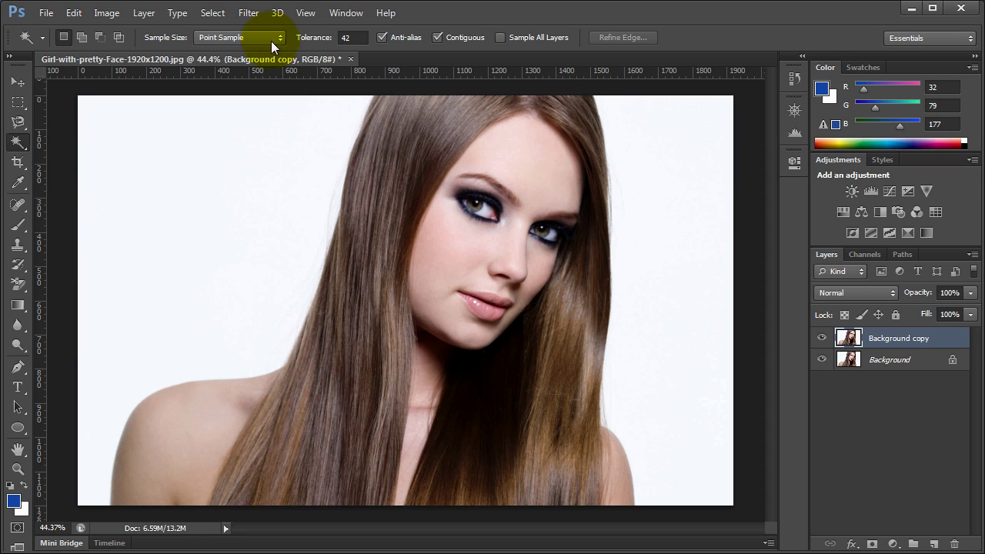
pyautogui.click(548, 164)
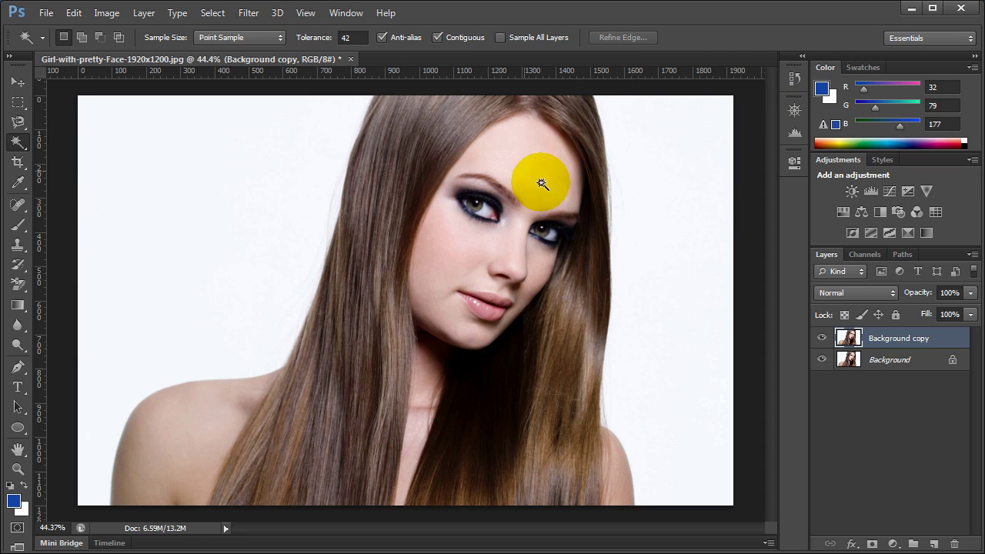
pyautogui.click(821, 360)
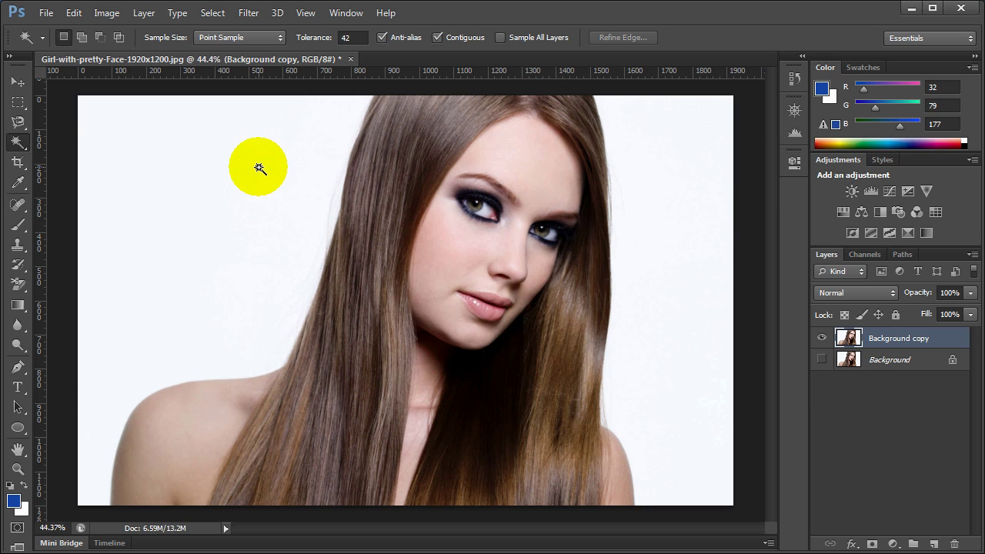
# - Select the white background on the image's left side with the Magic Wand, delete it and deselect
pyautogui.click(271, 228)
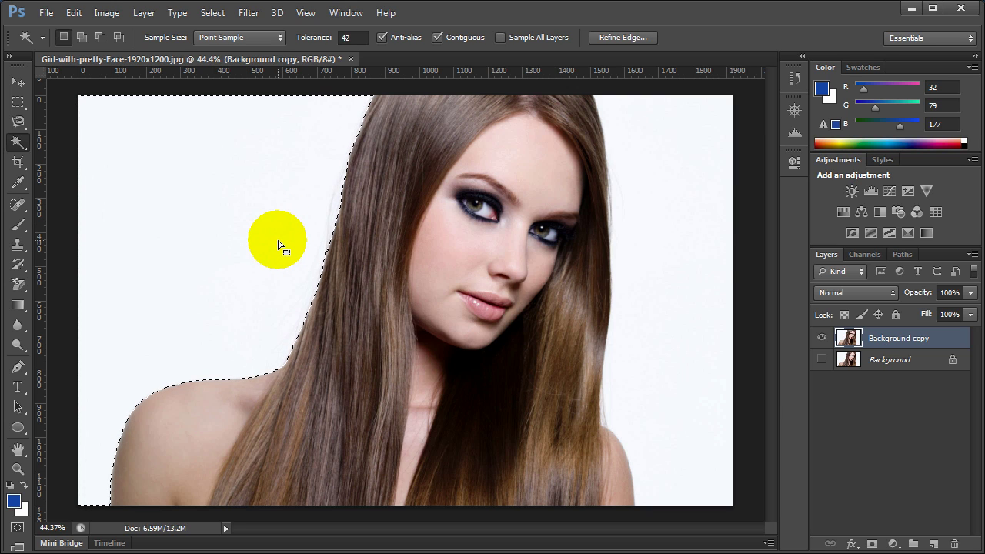
pyautogui.press('Delete')
pyautogui.hotkey('ctrl', 'd')
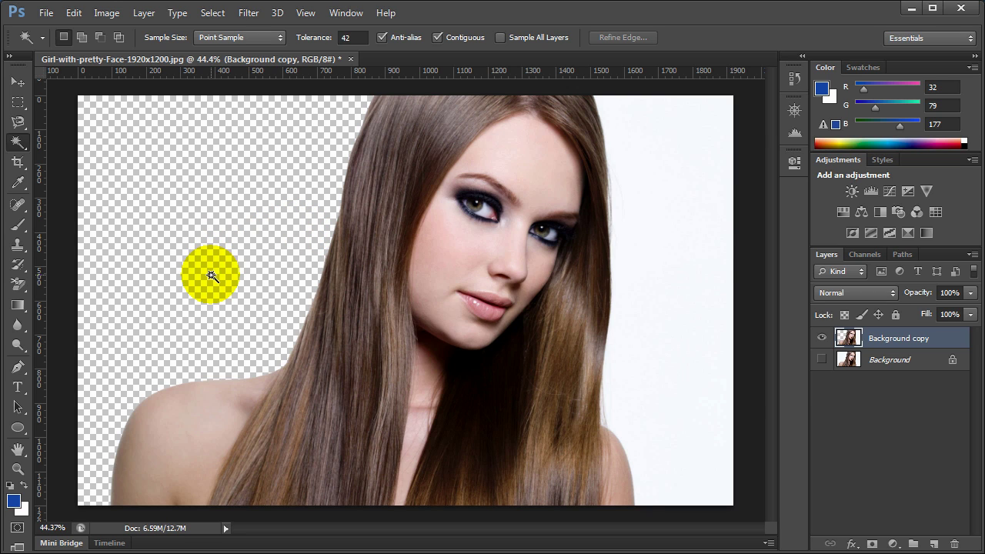
# - Select the white background on the image's right side, check the Refine Edge options without applying them, and cut the area away
pyautogui.click(654, 215)
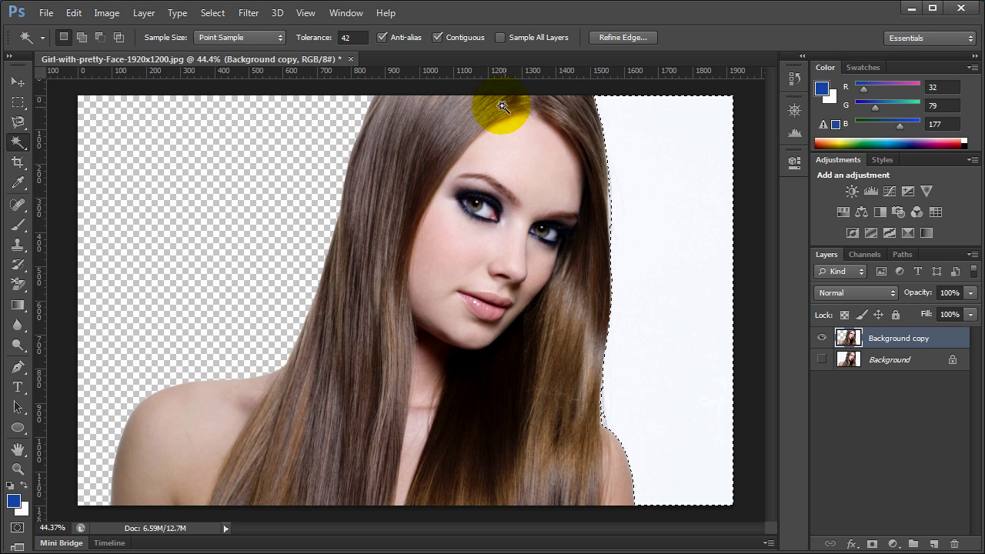
pyautogui.click(631, 38)
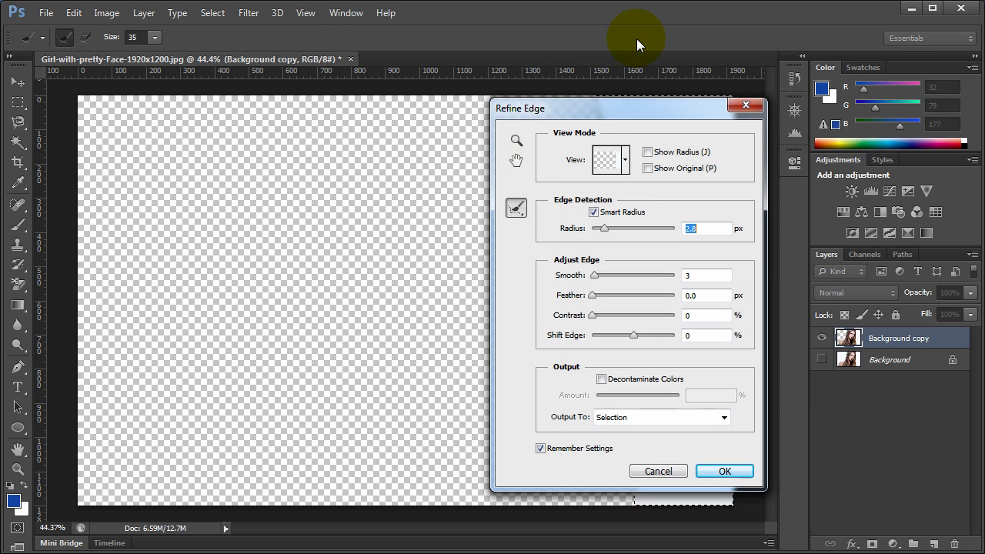
pyautogui.click(748, 103)
pyautogui.hotkey('ctrl', 'x')
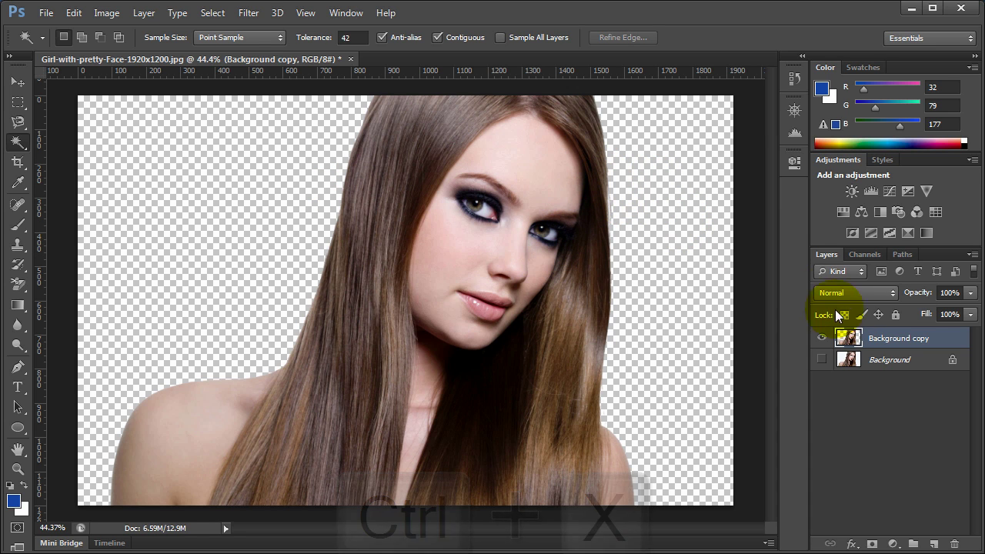
# - Start placing an image and browse to the VIDEOS PREMIERE] folder on the Data (D:) drive
pyautogui.click(46, 13)
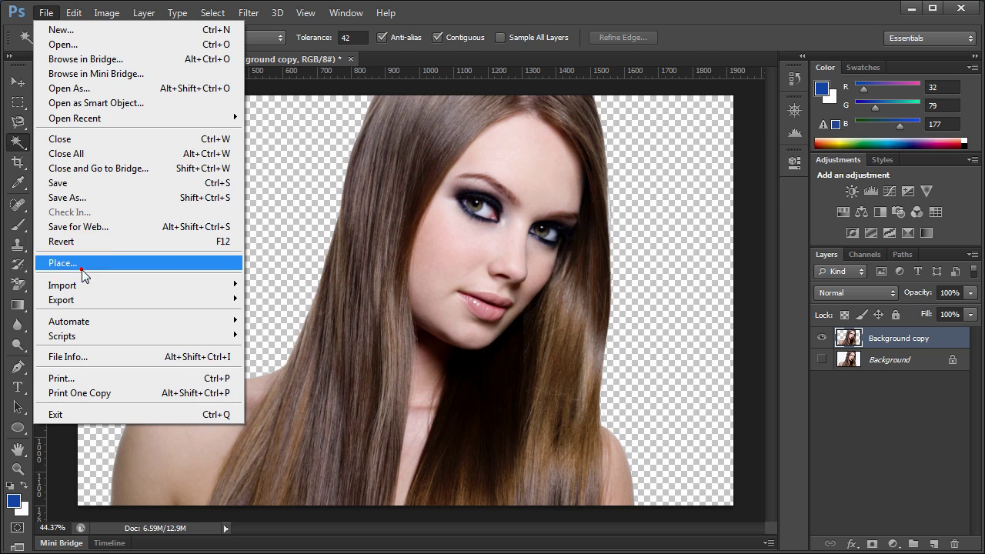
pyautogui.click(82, 266)
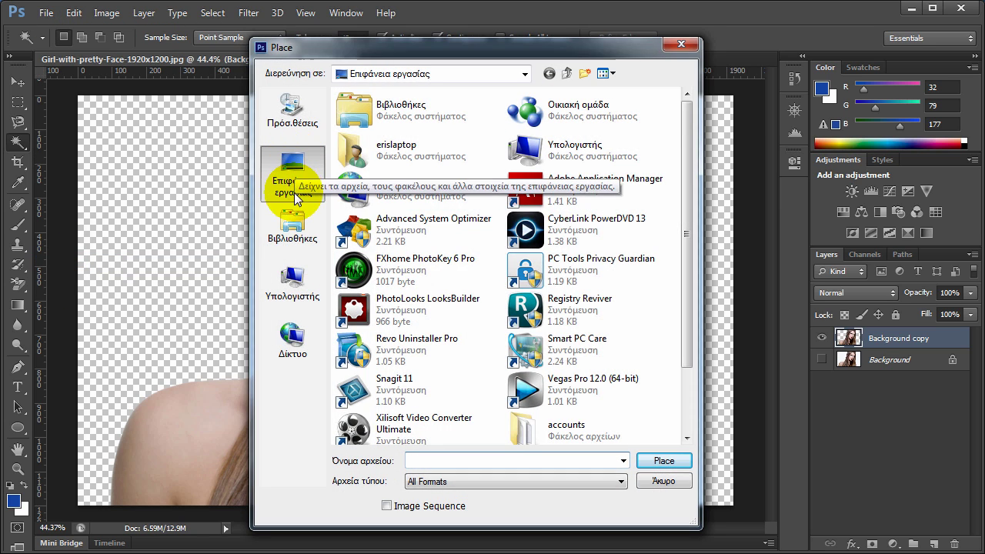
pyautogui.click(292, 281)
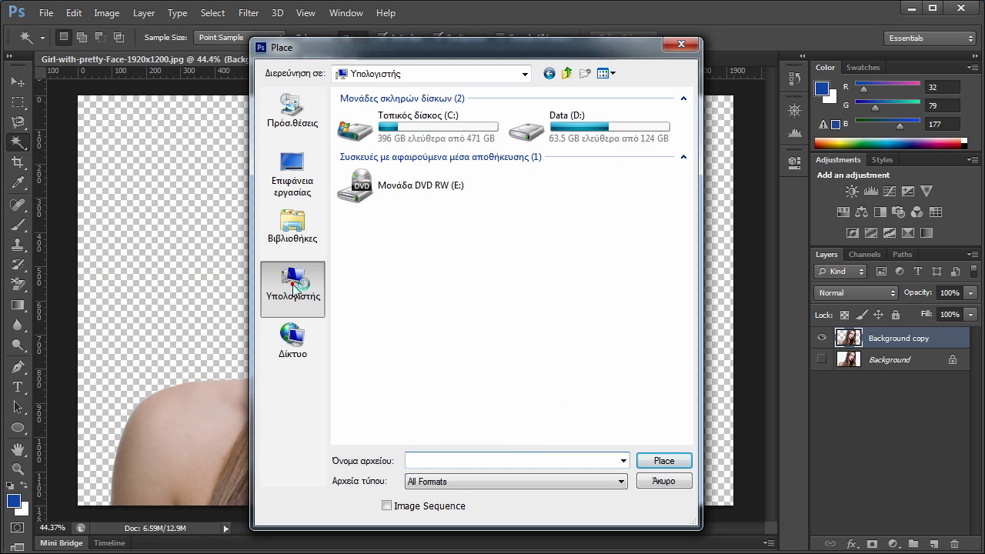
pyautogui.doubleClick(566, 127)
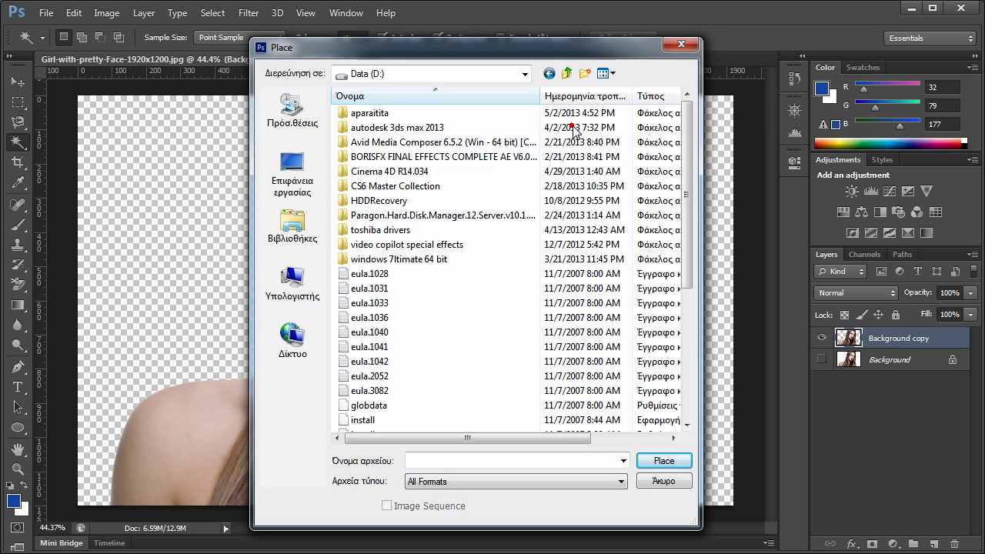
pyautogui.doubleClick(370, 114)
pyautogui.doubleClick(380, 187)
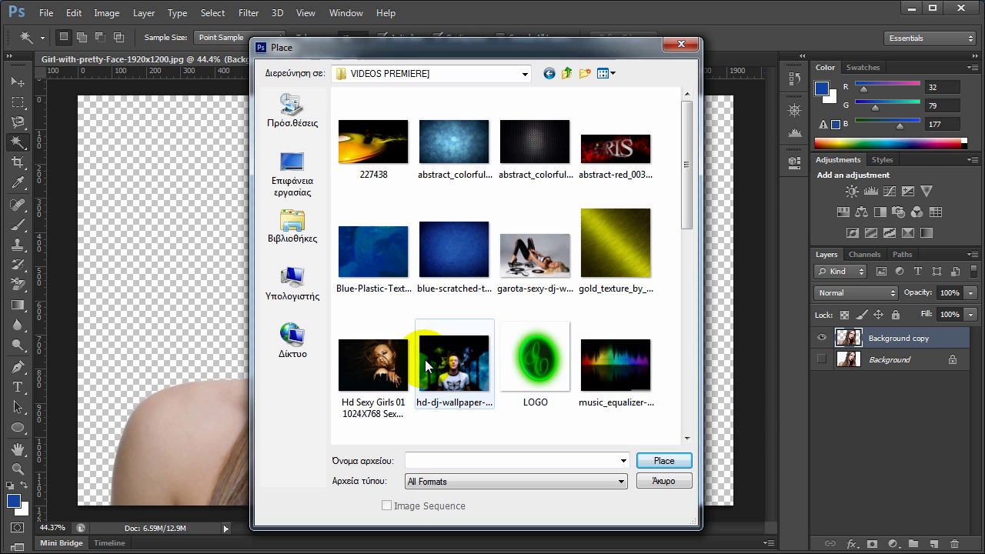
# - Place the blue image abstract_colorful_textures_widescreen_desktop_background_picture-463 from the folder into the document
pyautogui.scroll(-5, 386, 223)
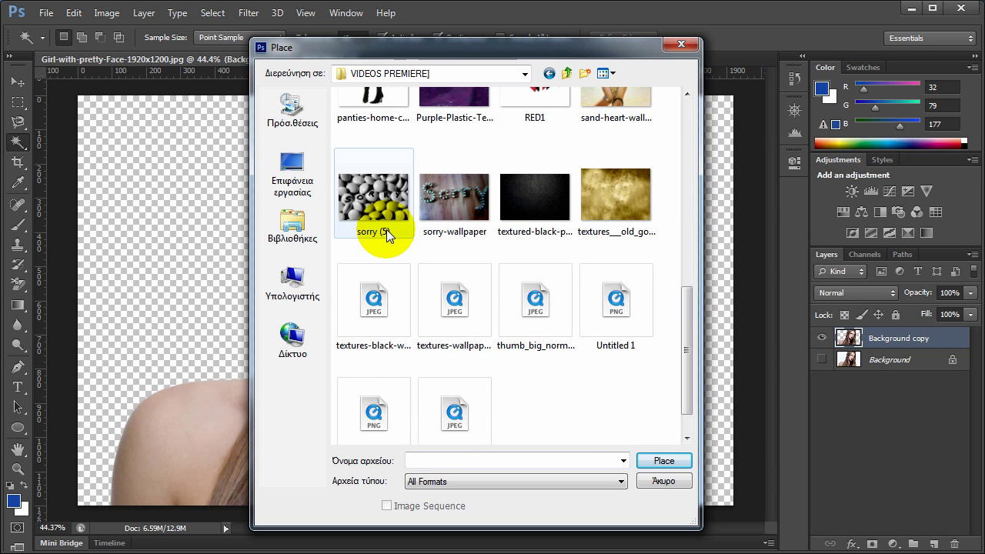
pyautogui.scroll(2, 386, 229)
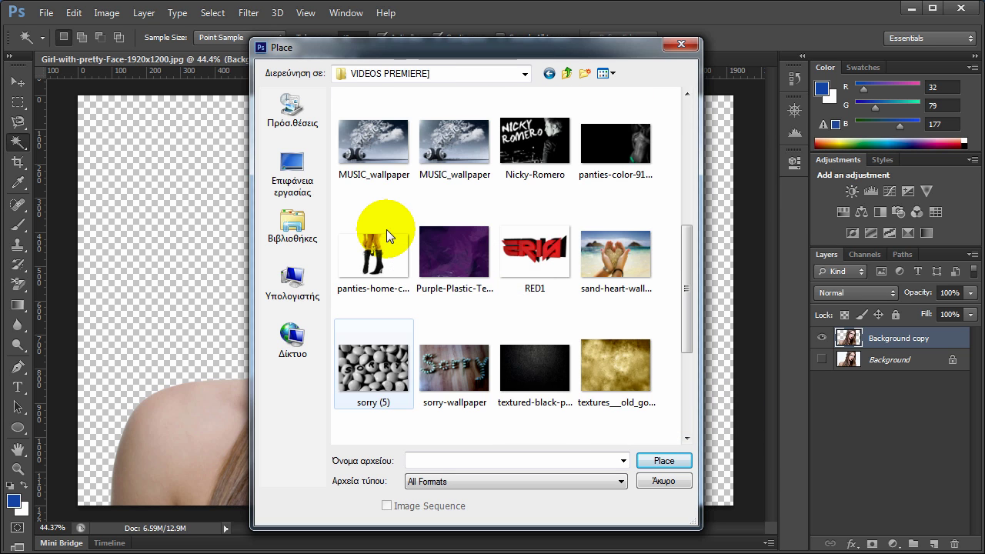
pyautogui.scroll(-2, 387, 235)
pyautogui.scroll(5, 387, 235)
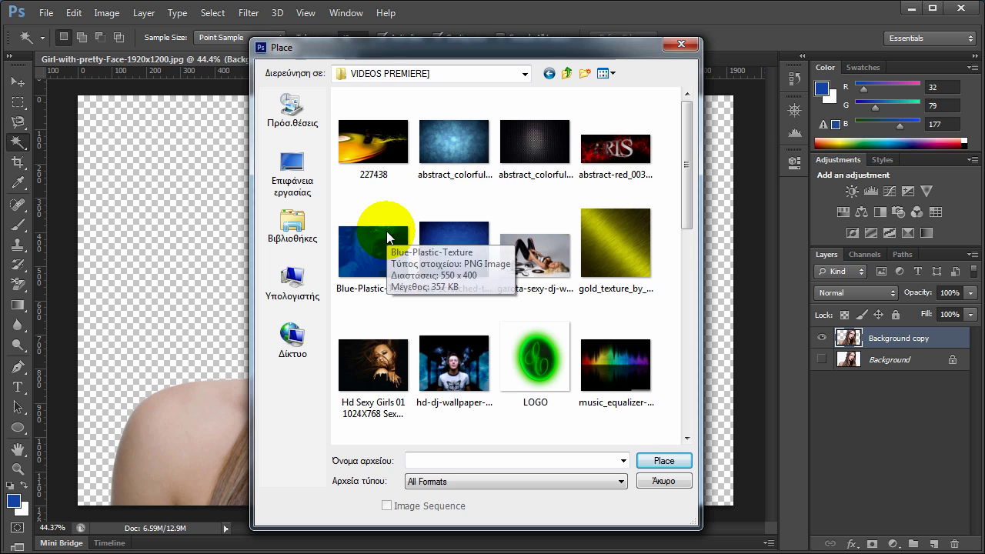
pyautogui.click(477, 181)
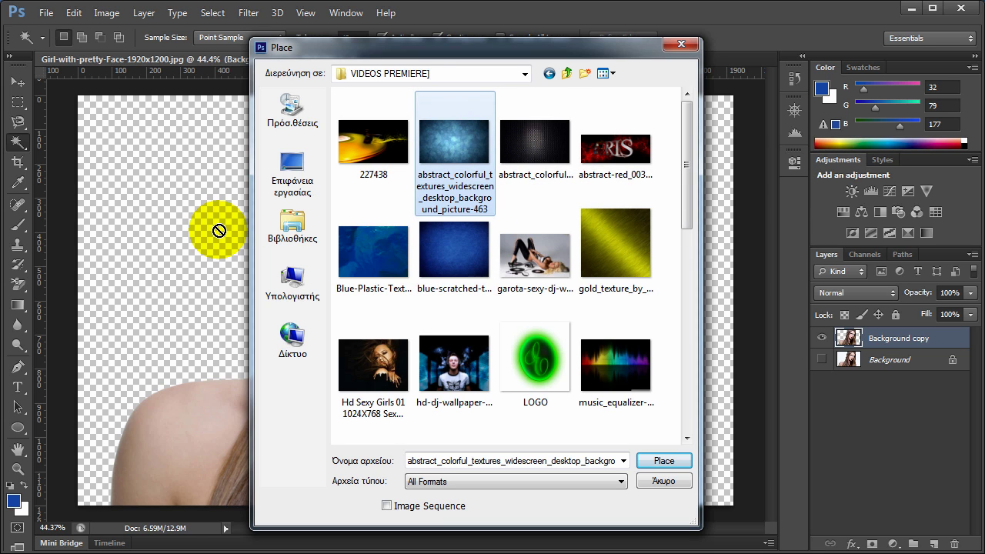
pyautogui.moveTo(220, 230); pyautogui.dragTo(445, 161)
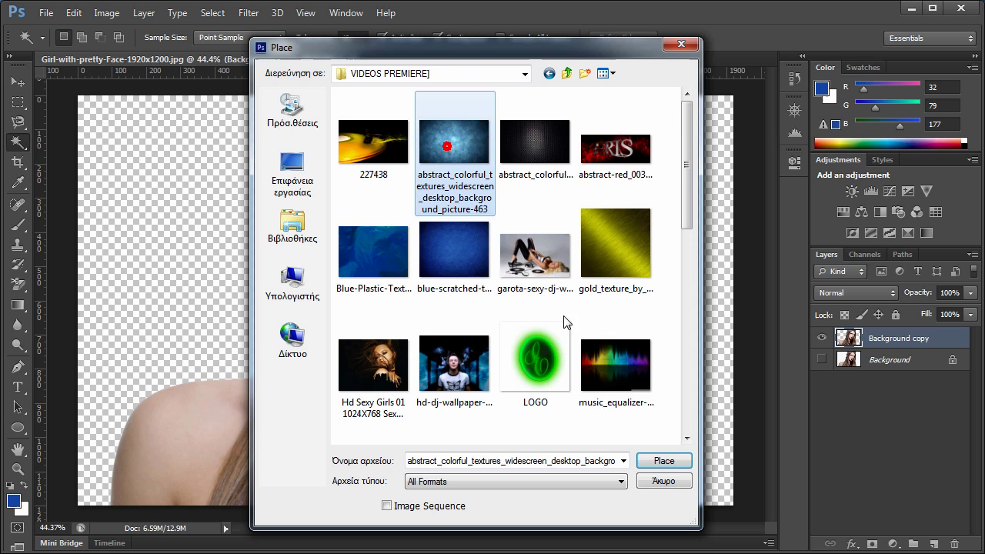
pyautogui.click(663, 460)
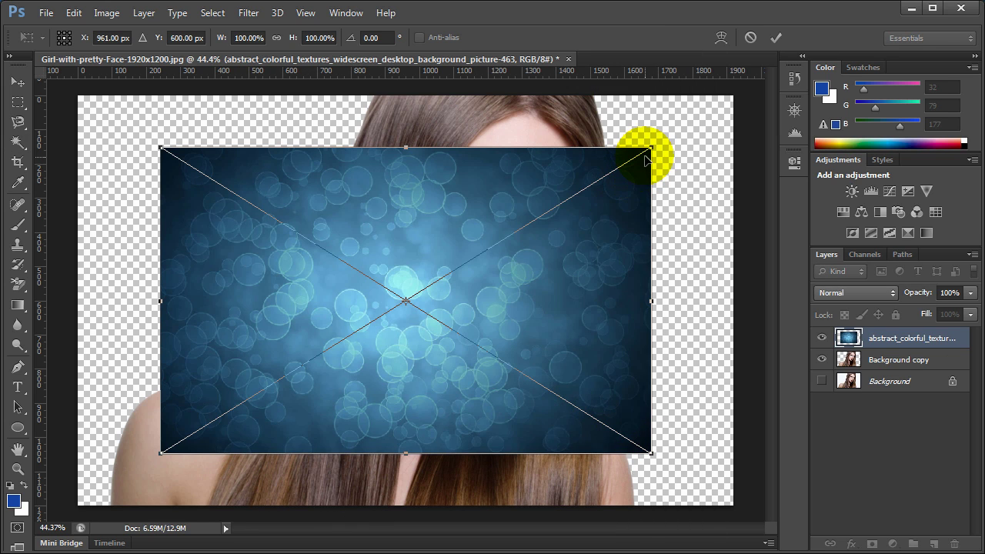
# - Scale the placed blue texture to about 134% so it covers the whole canvas and commit the placement
pyautogui.moveTo(648, 151); pyautogui.dragTo(731, 99)
pyautogui.moveTo(156, 454); pyautogui.dragTo(77, 508)
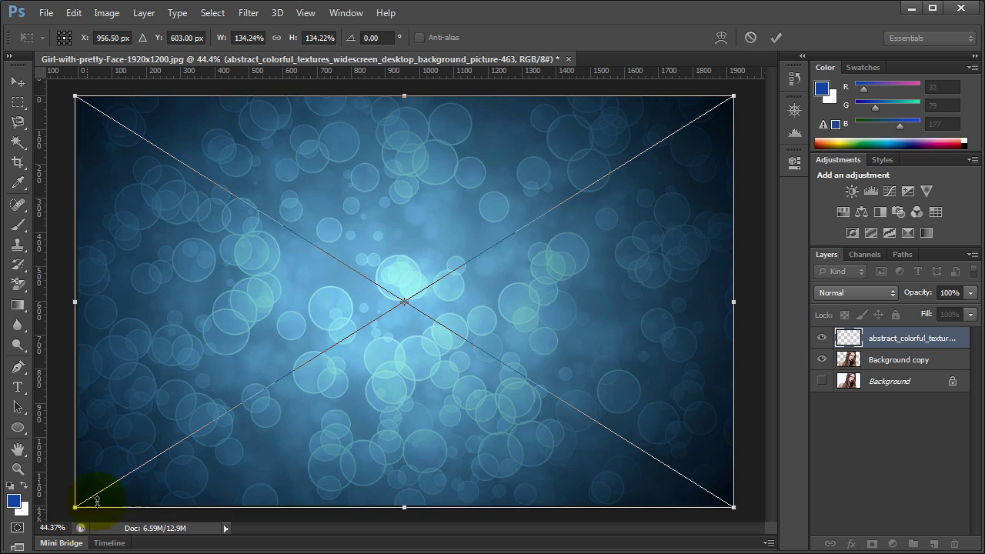
pyautogui.press('w')
pyautogui.click(777, 39)
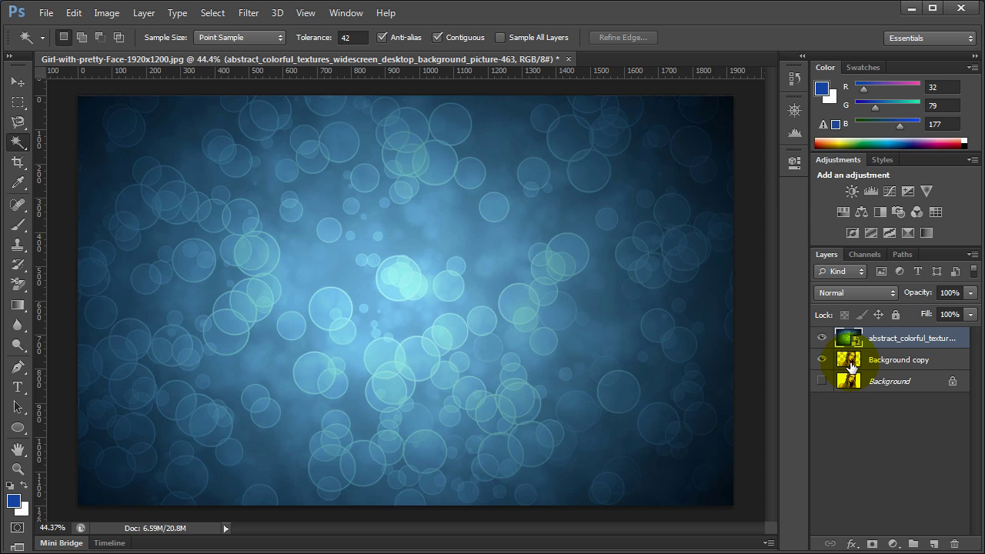
# - Move the Background copy layer above the placed texture layer
pyautogui.moveTo(850, 368); pyautogui.dragTo(840, 336)
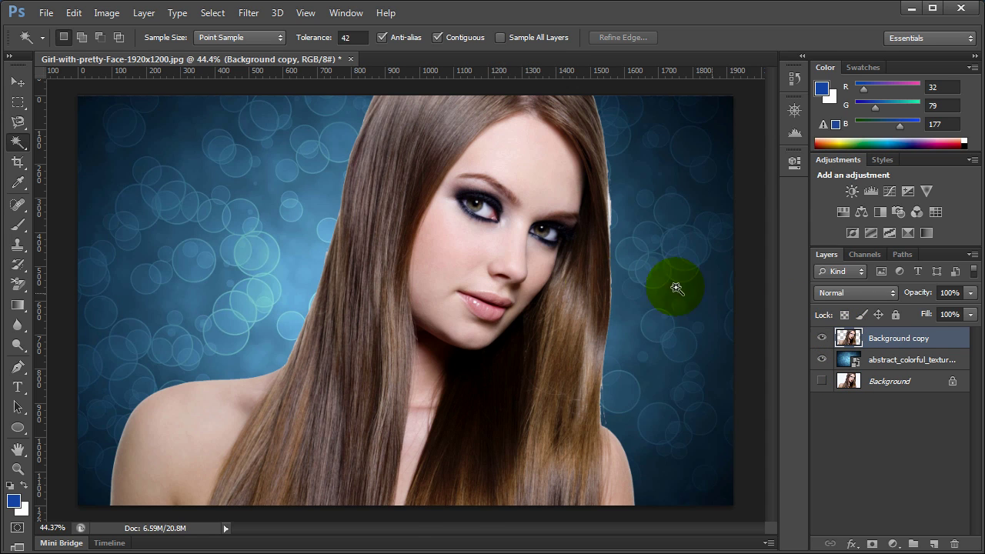
pyautogui.click(502, 278)
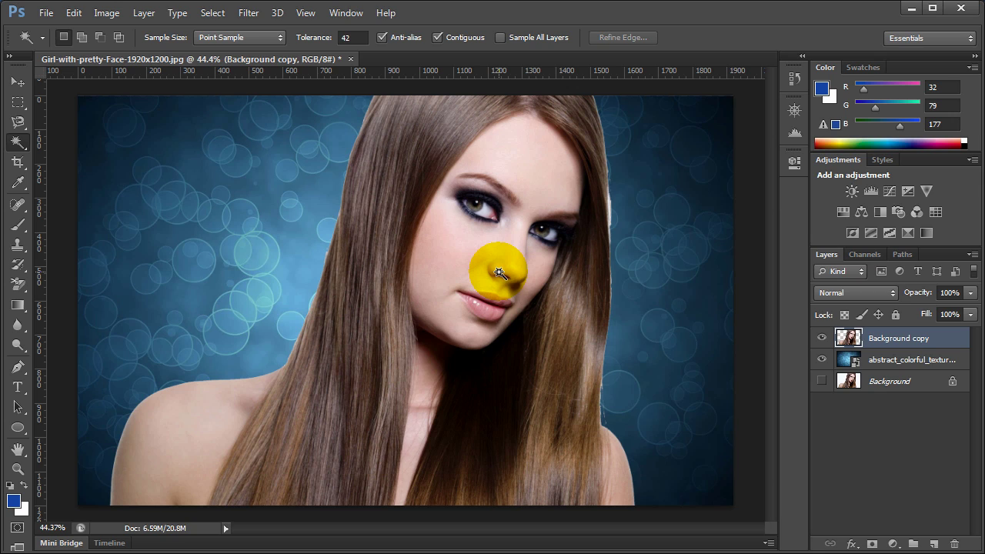
pyautogui.click(741, 350)
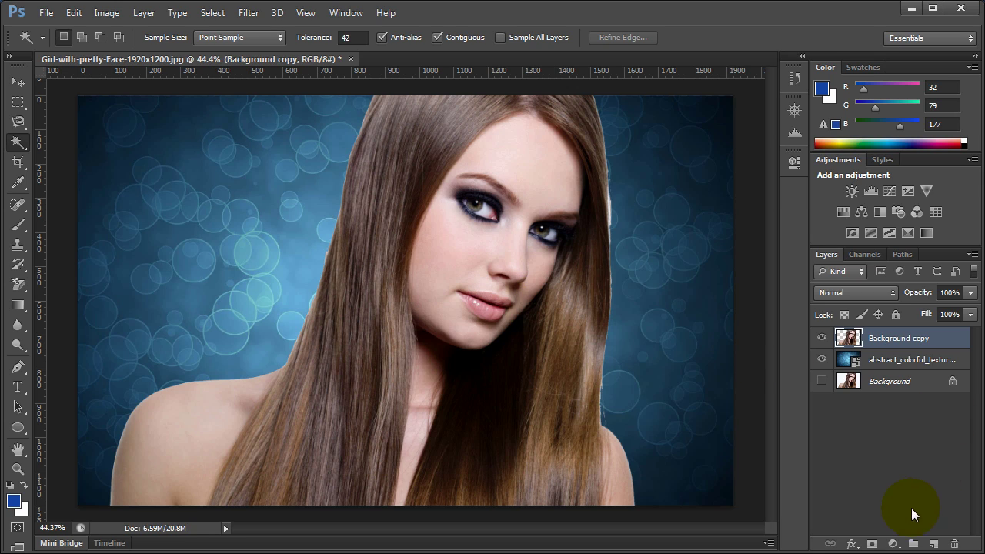
# - Add a layer mask to the Background copy layer and activate the Brush tool with black as the foreground colour
pyautogui.click(871, 544)
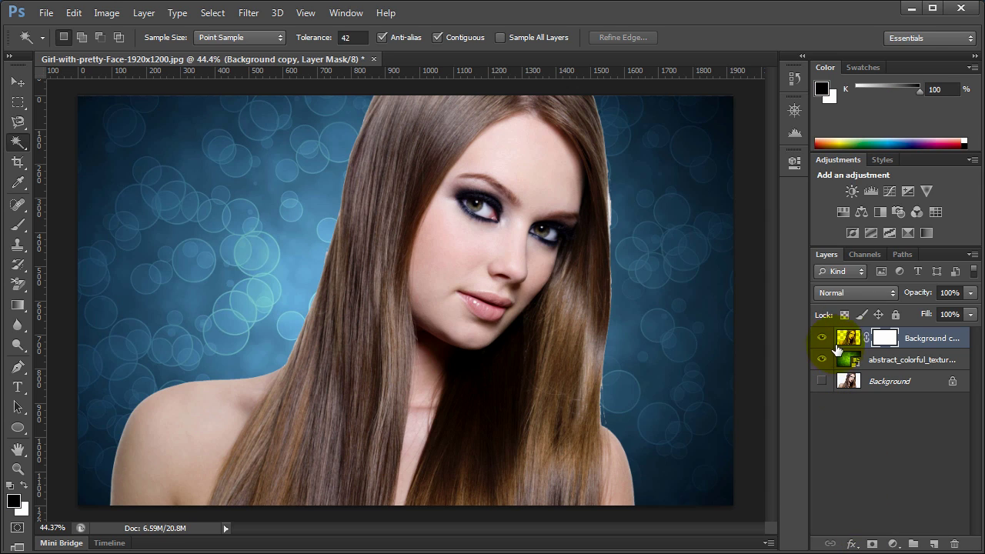
pyautogui.press('super')
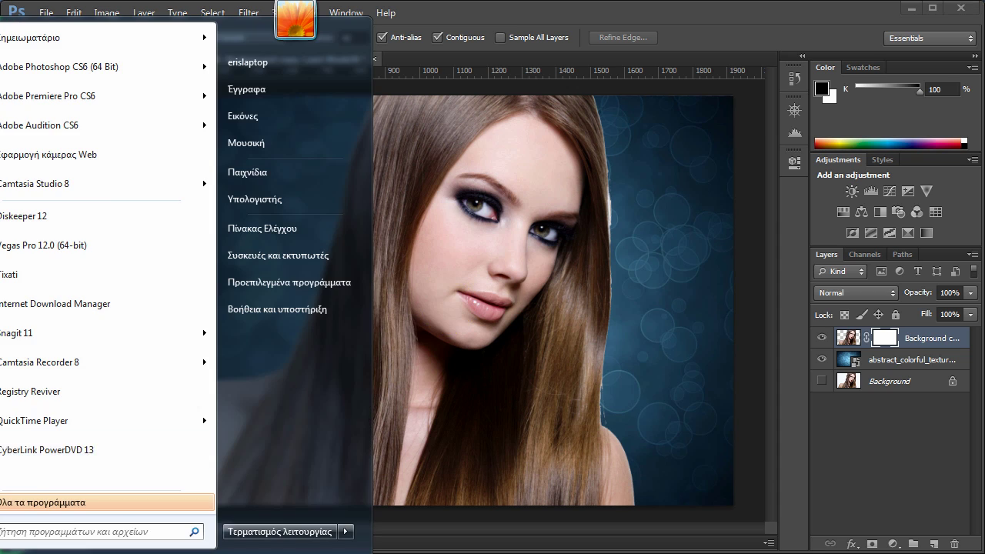
pyautogui.press('super')
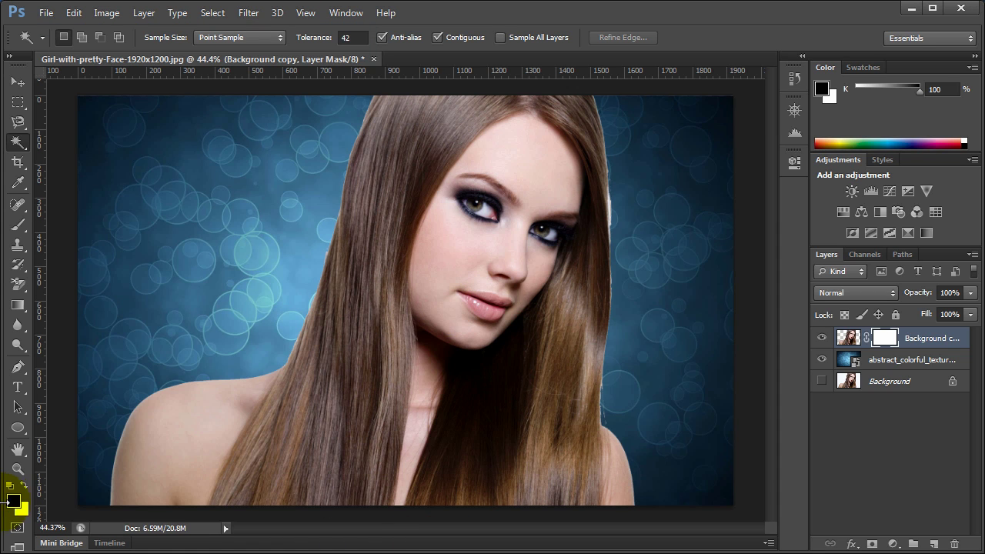
pyautogui.click(18, 224)
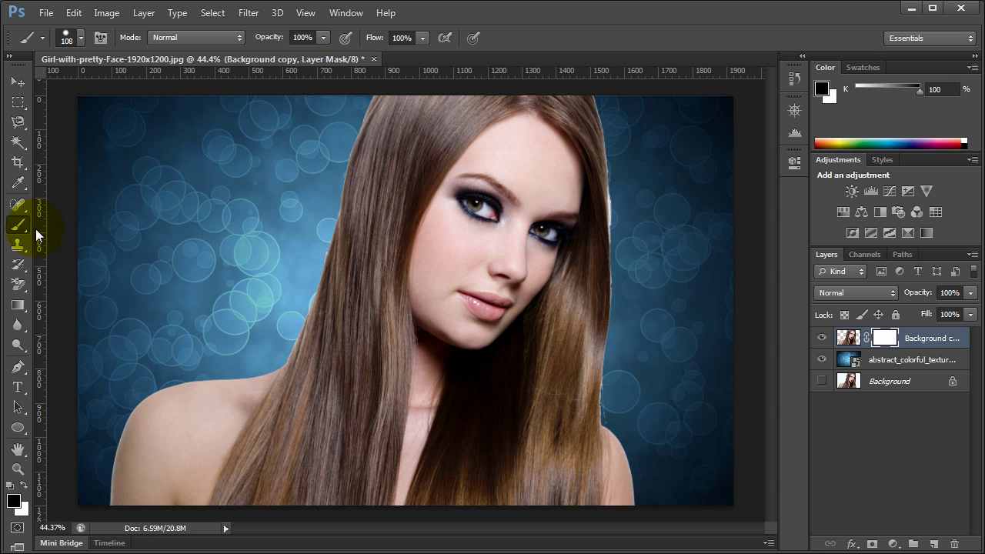
pyautogui.moveTo(589, 215); pyautogui.dragTo(618, 215)
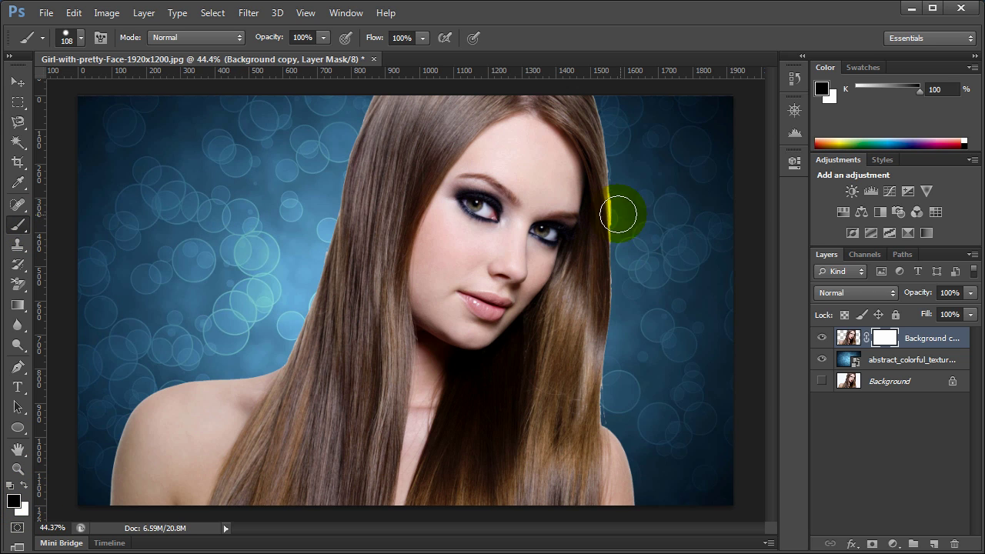
# - Set the brush size to 59 px and try a mask stroke along the right edge of the hair
pyautogui.press('super')
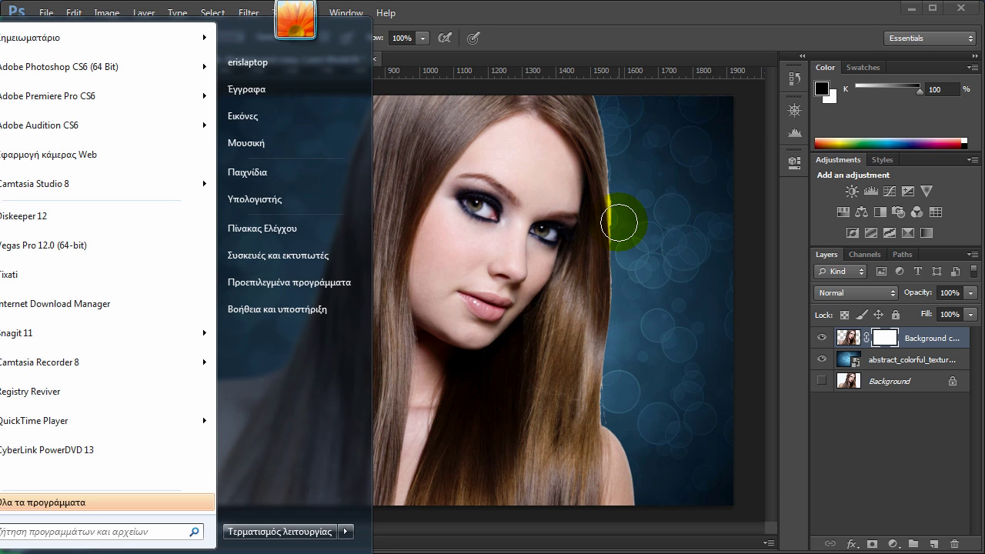
pyautogui.click(628, 215)
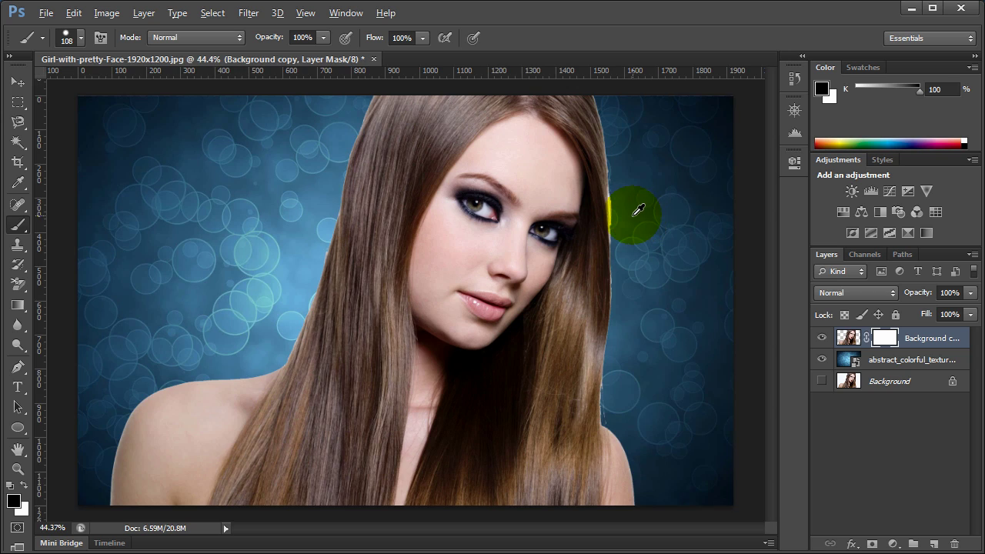
pyautogui.scroll(2, 638, 210)
pyautogui.keyDown('alt'); pyautogui.rightClick(619, 212); pyautogui.keyUp('alt')
pyautogui.moveTo(611, 193); pyautogui.dragTo(610, 170)
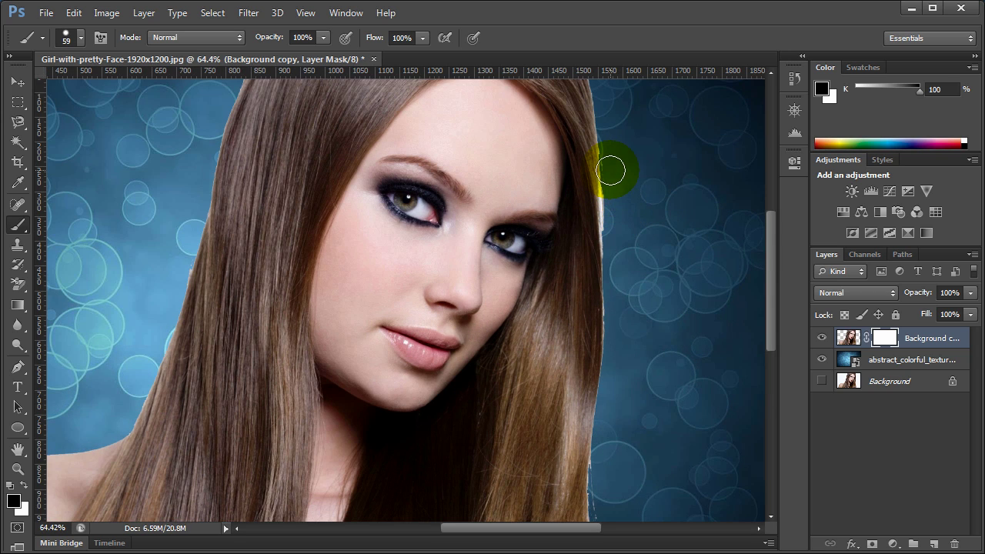
pyautogui.rightClick(616, 165)
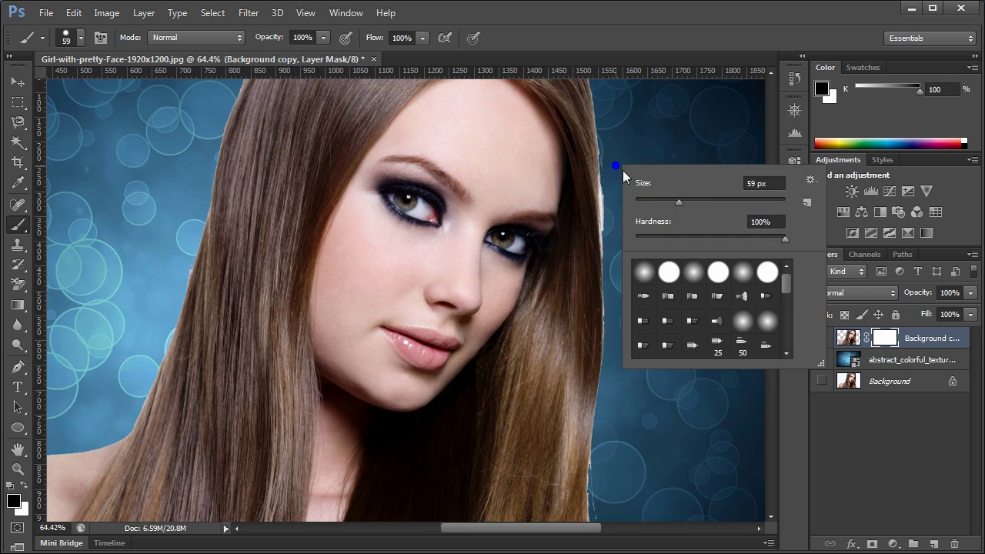
pyautogui.click(609, 104)
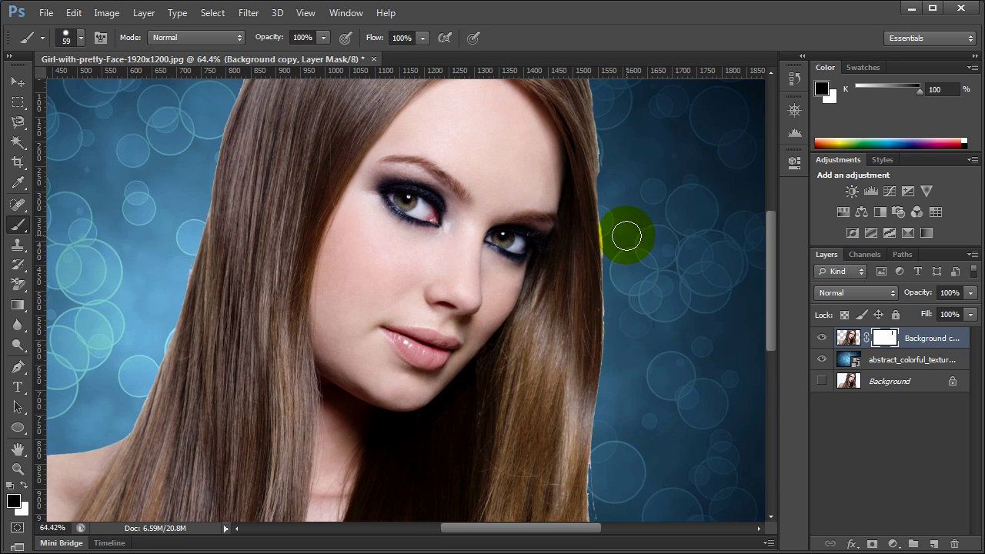
# - Lower the brush hardness to about 90% and mask out the white fringe along the hair's right edge
pyautogui.rightClick(627, 191)
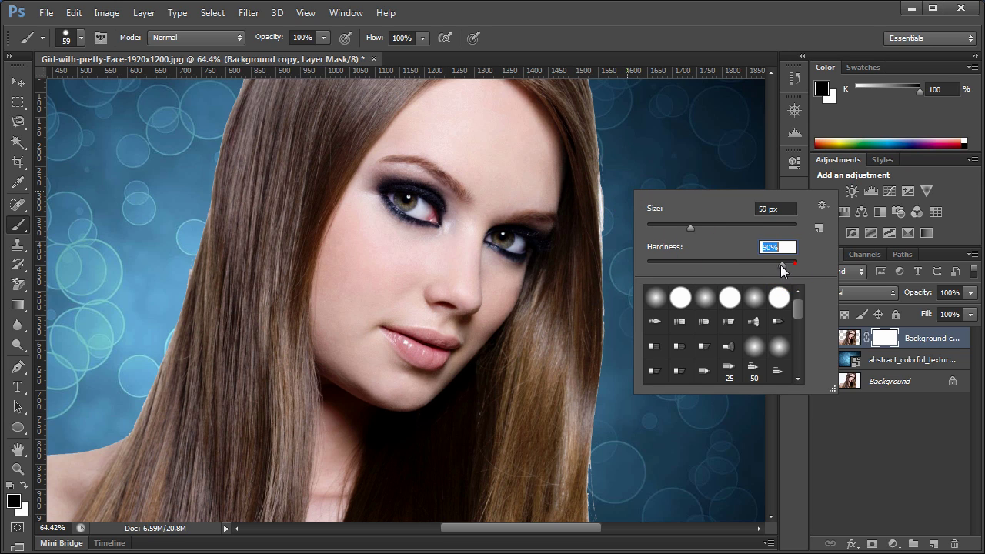
pyautogui.click(603, 81)
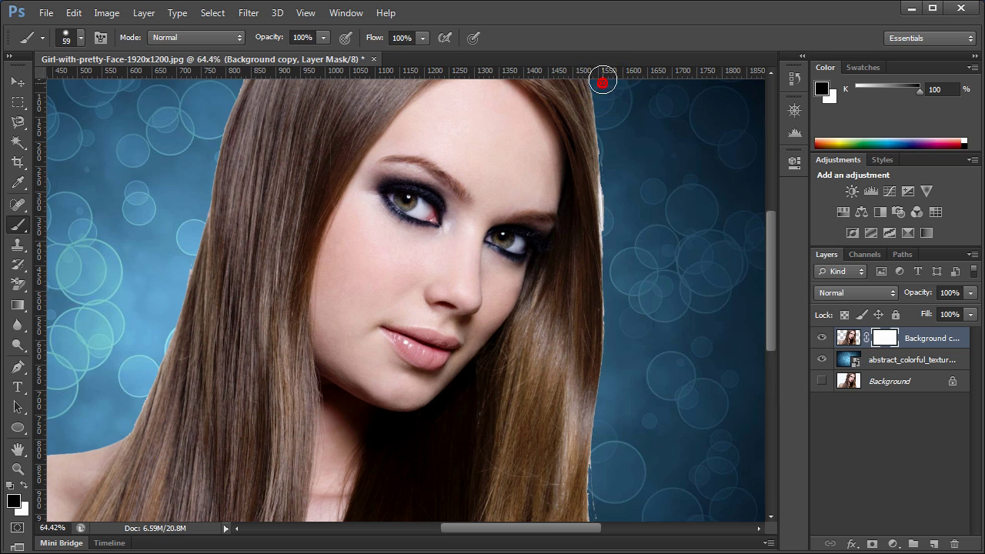
pyautogui.moveTo(611, 115)
pyautogui.mouseDown()
pyautogui.moveTo(621, 343)
pyautogui.moveTo(618, 326)
pyautogui.moveTo(609, 511)
pyautogui.mouseUp()
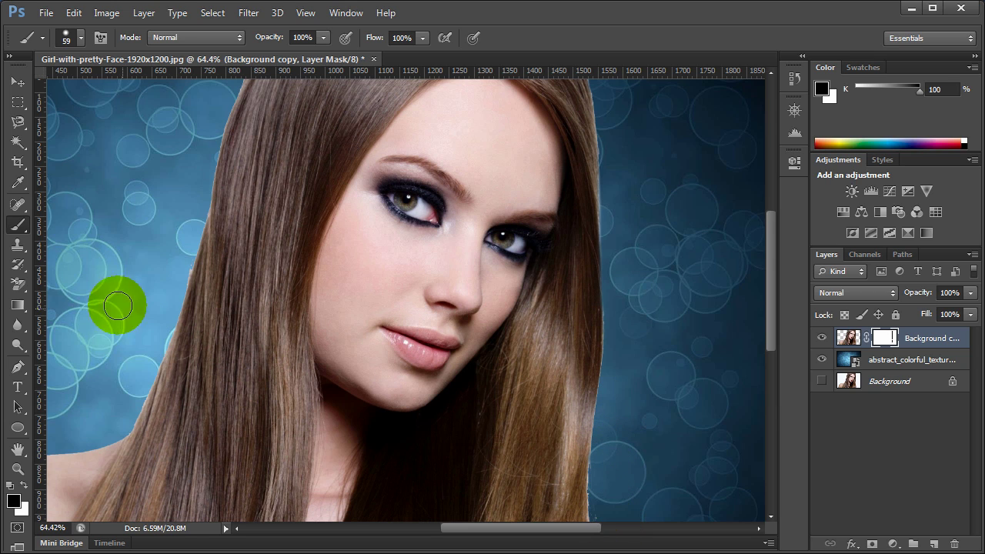
# - Touch up the layer mask with the brush beside the left edge of the hair
pyautogui.scroll(3, 226, 105)
pyautogui.scroll(2, 225, 123)
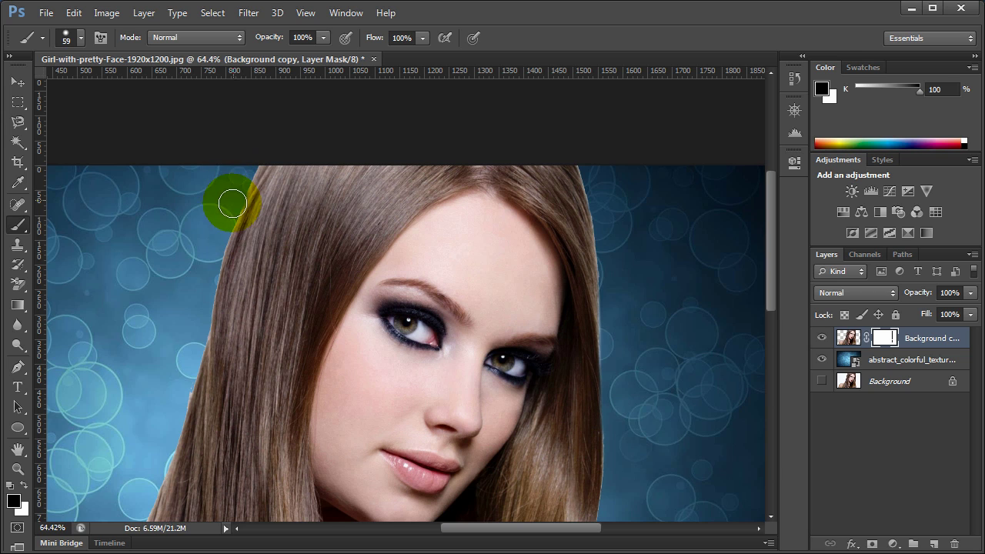
pyautogui.scroll(-5, 176, 248)
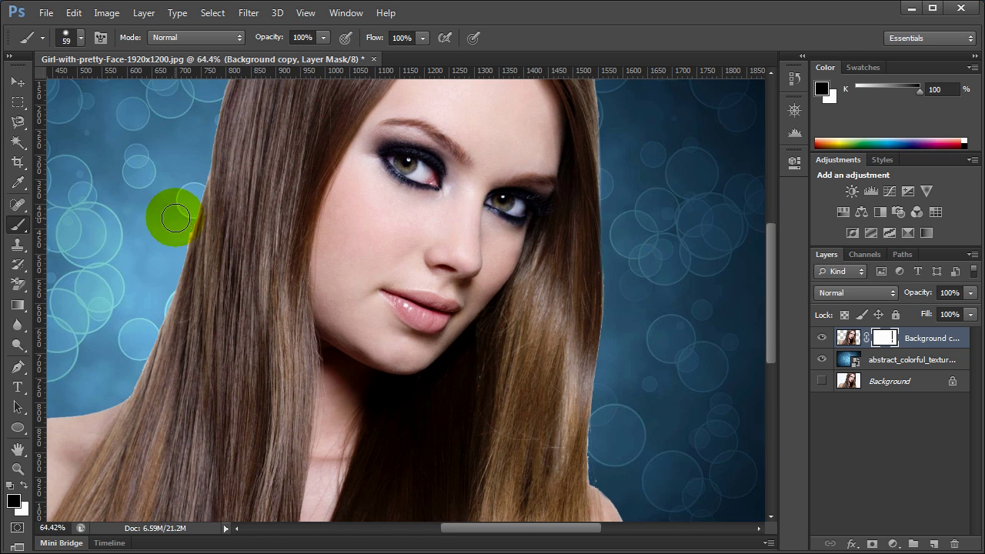
pyautogui.click(176, 223)
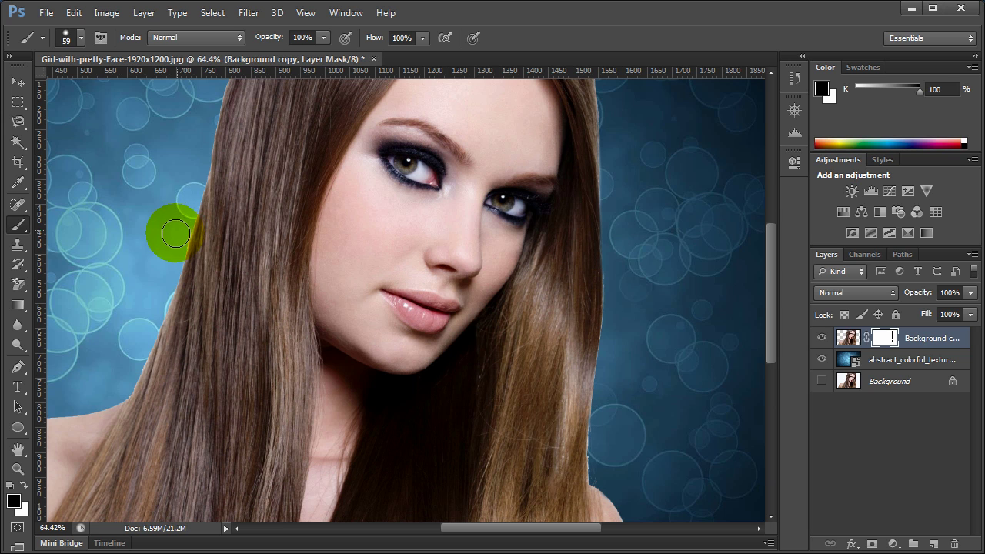
pyautogui.scroll(-3, 177, 231)
pyautogui.scroll(-2, 187, 236)
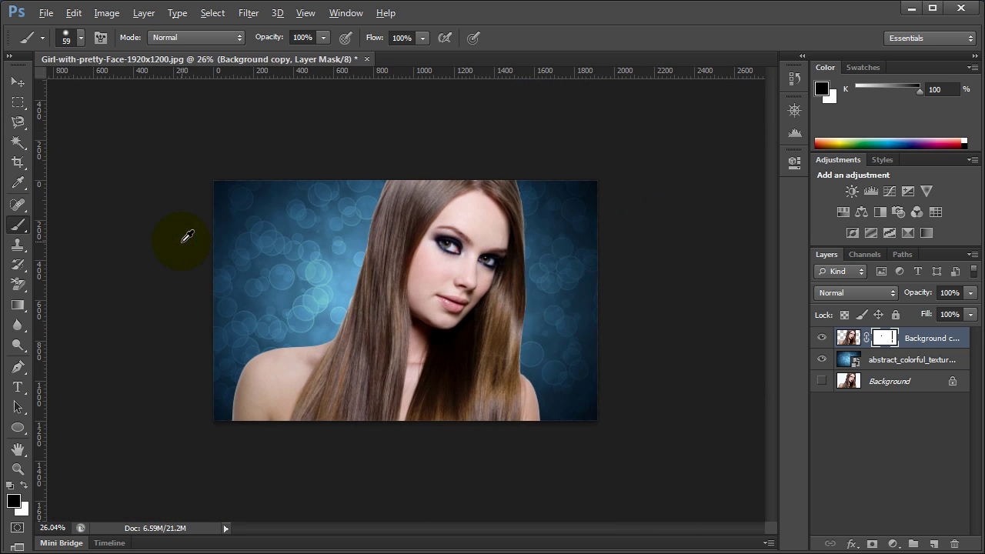
# - Switch from the Brush to the Quick Selection tool
pyautogui.scroll(3, 171, 273)
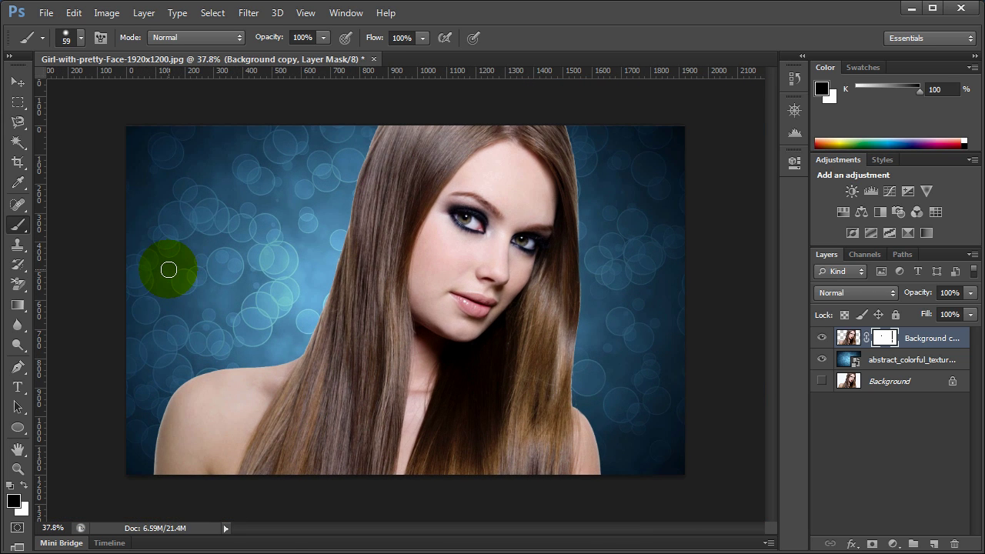
pyautogui.click(18, 144)
pyautogui.click(60, 140)
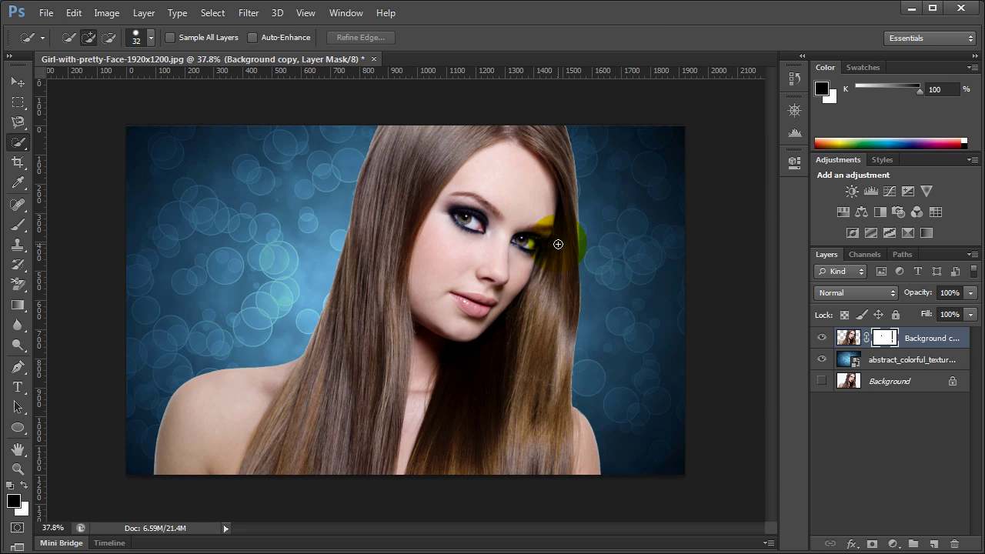
# - Quick-select the woman's hair on the Background copy layer's image and subtract both shoulders from the selection
pyautogui.click(847, 337)
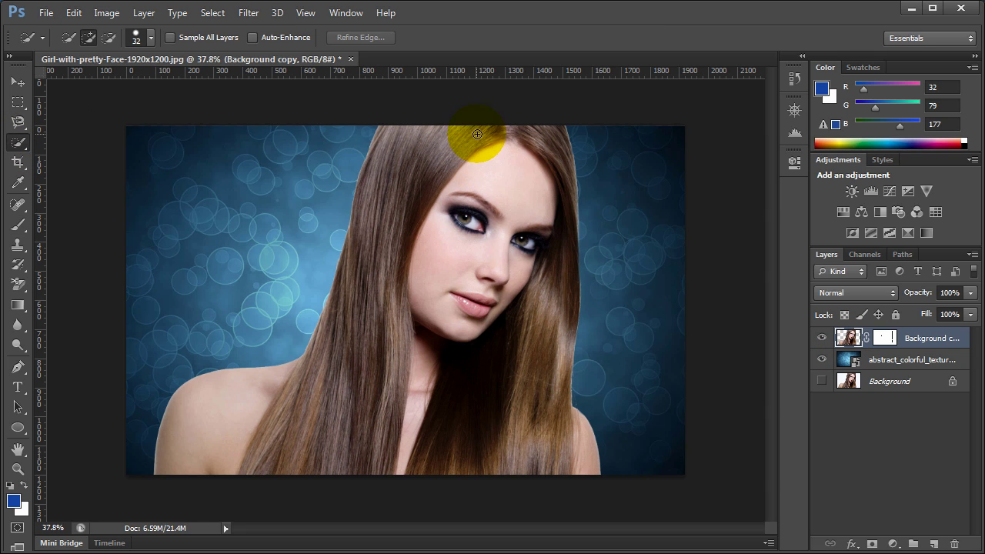
pyautogui.moveTo(477, 132)
pyautogui.mouseDown()
pyautogui.moveTo(368, 213)
pyautogui.moveTo(314, 374)
pyautogui.moveTo(312, 484)
pyautogui.moveTo(282, 413)
pyautogui.moveTo(274, 452)
pyautogui.moveTo(259, 439)
pyautogui.moveTo(259, 454)
pyautogui.moveTo(285, 392)
pyautogui.mouseUp()
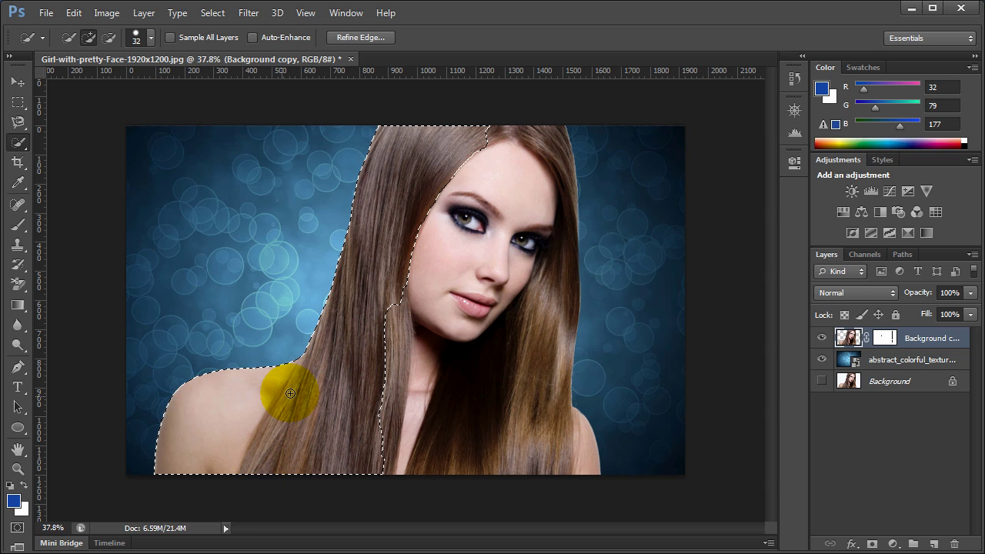
pyautogui.moveTo(361, 330)
pyautogui.mouseDown()
pyautogui.moveTo(393, 320)
pyautogui.moveTo(377, 418)
pyautogui.mouseUp()
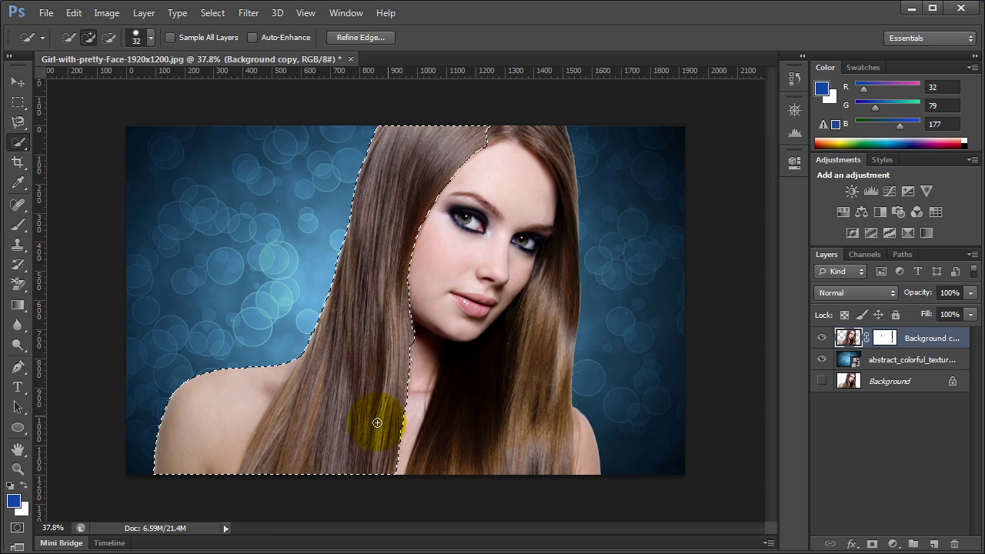
pyautogui.moveTo(251, 354)
pyautogui.mouseDown()
pyautogui.moveTo(222, 420)
pyautogui.moveTo(418, 312)
pyautogui.moveTo(513, 238)
pyautogui.moveTo(514, 170)
pyautogui.moveTo(491, 141)
pyautogui.moveTo(534, 128)
pyautogui.moveTo(567, 166)
pyautogui.moveTo(571, 189)
pyautogui.moveTo(557, 373)
pyautogui.moveTo(533, 455)
pyautogui.moveTo(444, 461)
pyautogui.moveTo(541, 445)
pyautogui.mouseUp()
pyautogui.keyDown('alt'); pyautogui.moveTo(593, 407); pyautogui.dragTo(590, 462); pyautogui.keyUp('alt')
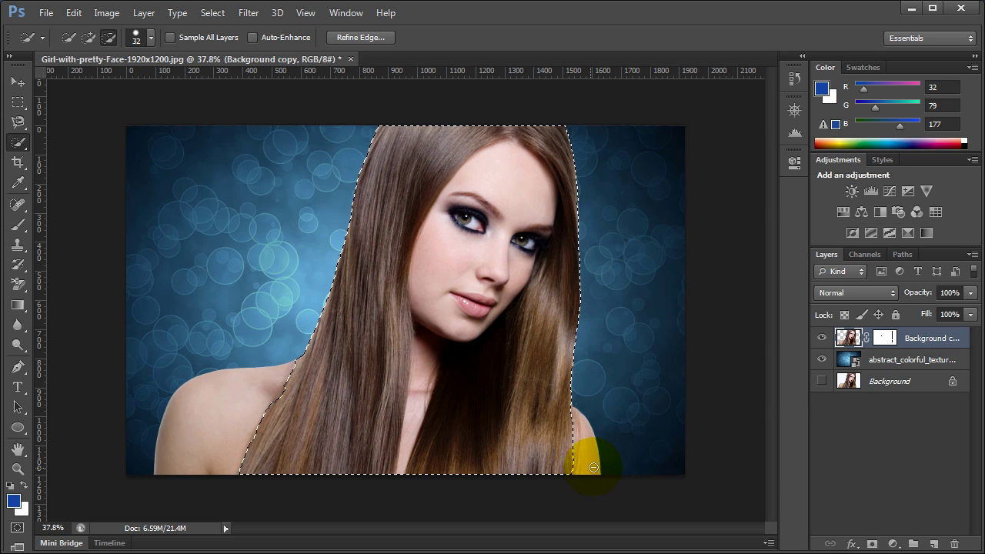
# - Subtract the neck and face from the hair selection and clean up its border along the chin and eye
pyautogui.keyDown('alt'); pyautogui.moveTo(400, 474); pyautogui.dragTo(415, 420); pyautogui.keyUp('alt')
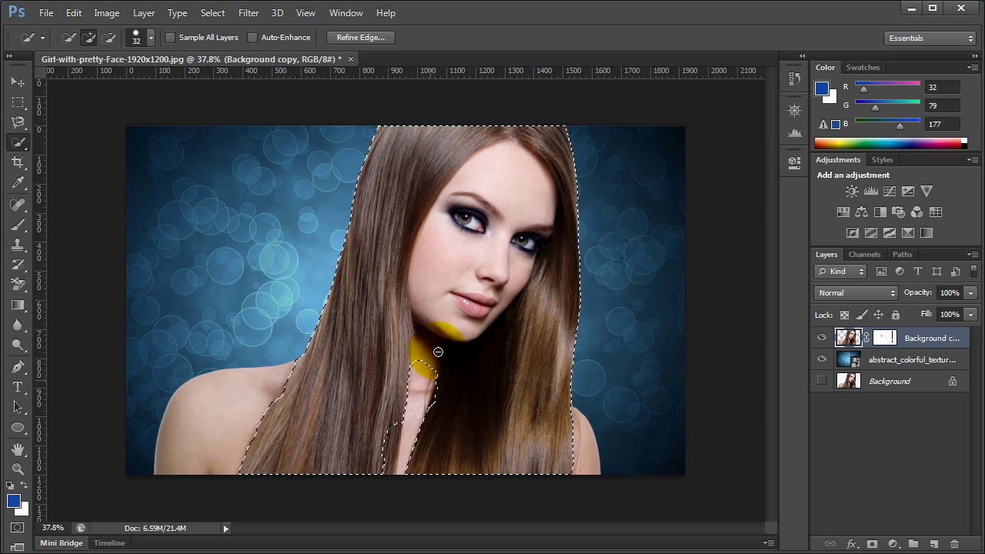
pyautogui.moveTo(437, 352)
pyautogui.keyDown('alt'); pyautogui.mouseDown()
pyautogui.moveTo(517, 215)
pyautogui.moveTo(509, 187)
pyautogui.moveTo(529, 246)
pyautogui.moveTo(532, 218)
pyautogui.moveTo(530, 254)
pyautogui.moveTo(534, 246)
pyautogui.moveTo(505, 311)
pyautogui.moveTo(459, 349)
pyautogui.mouseUp(); pyautogui.keyUp('alt')
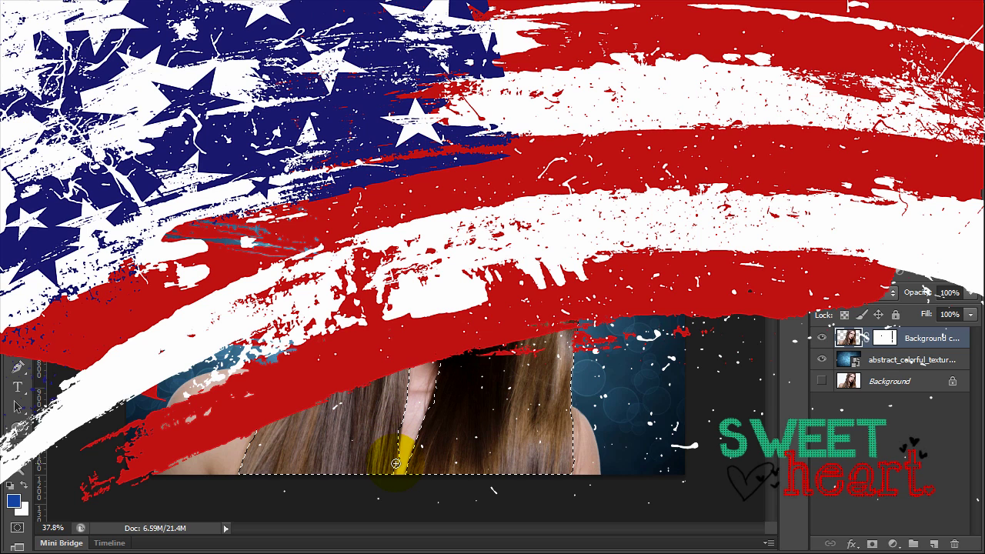
pyautogui.moveTo(392, 444)
pyautogui.mouseDown()
pyautogui.moveTo(392, 427)
pyautogui.moveTo(436, 414)
pyautogui.mouseUp()
pyautogui.press('alt')
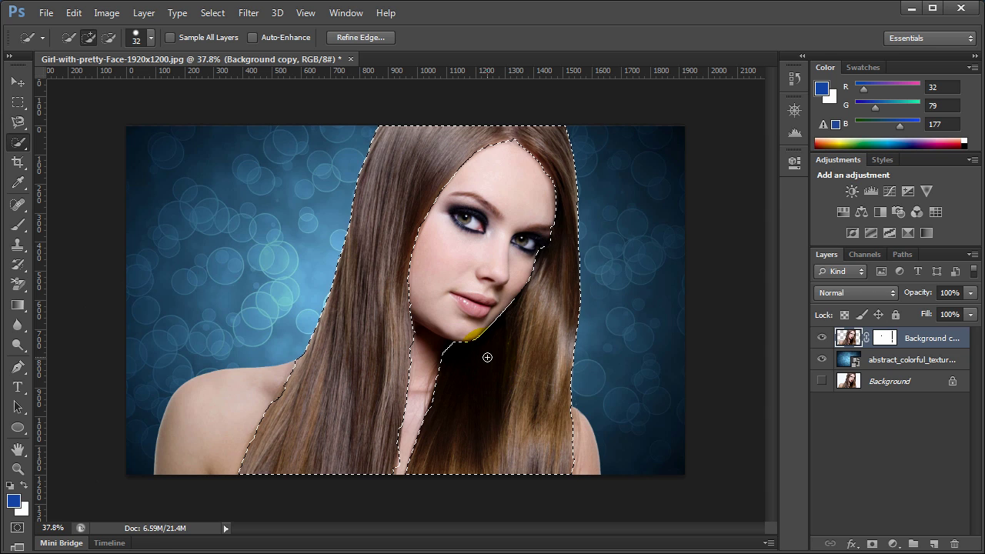
pyautogui.moveTo(487, 357); pyautogui.dragTo(511, 318)
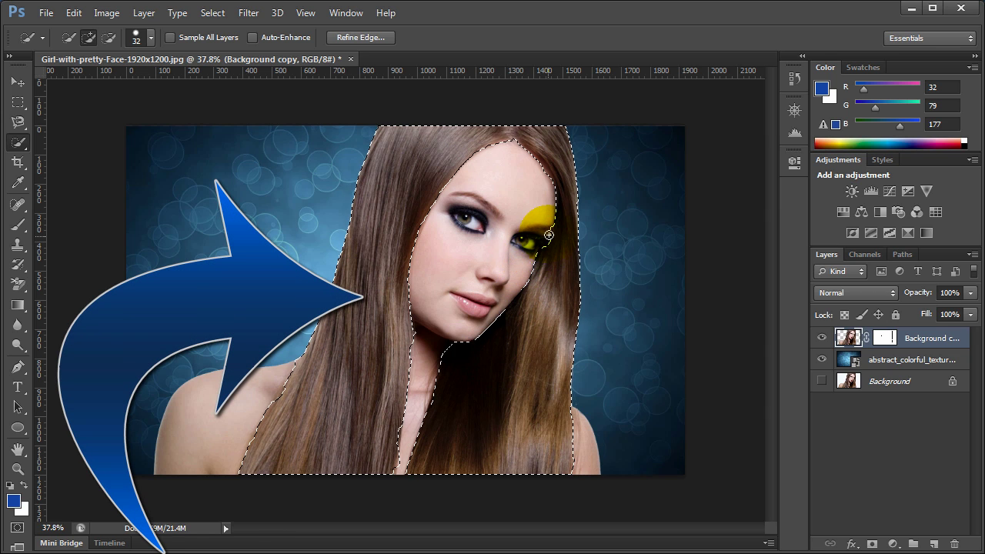
pyautogui.moveTo(547, 226); pyautogui.dragTo(536, 224)
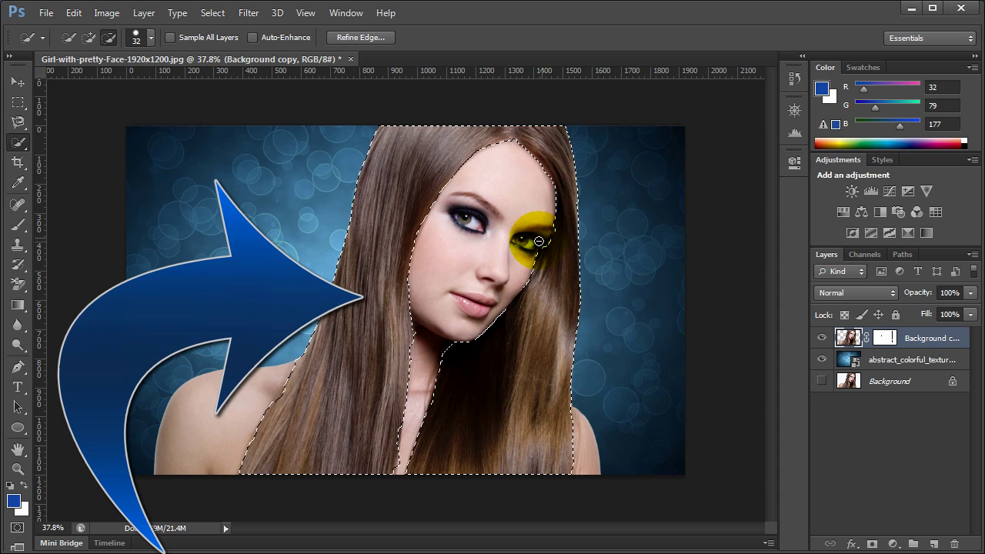
pyautogui.moveTo(462, 254); pyautogui.dragTo(453, 253)
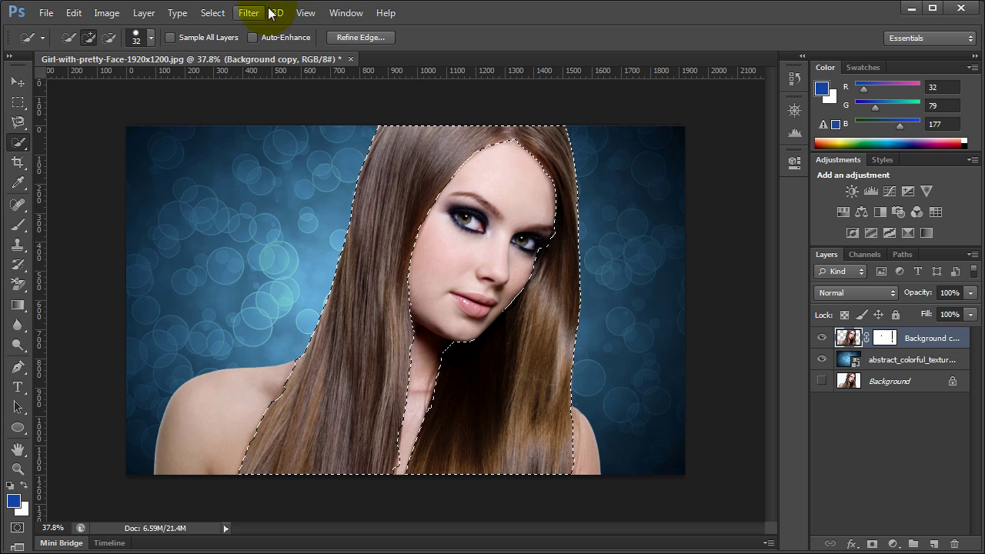
# - Open Refine Edge for the hair selection and set the edge detection radius to 3.8 px with Smart Radius on
pyautogui.click(363, 37)
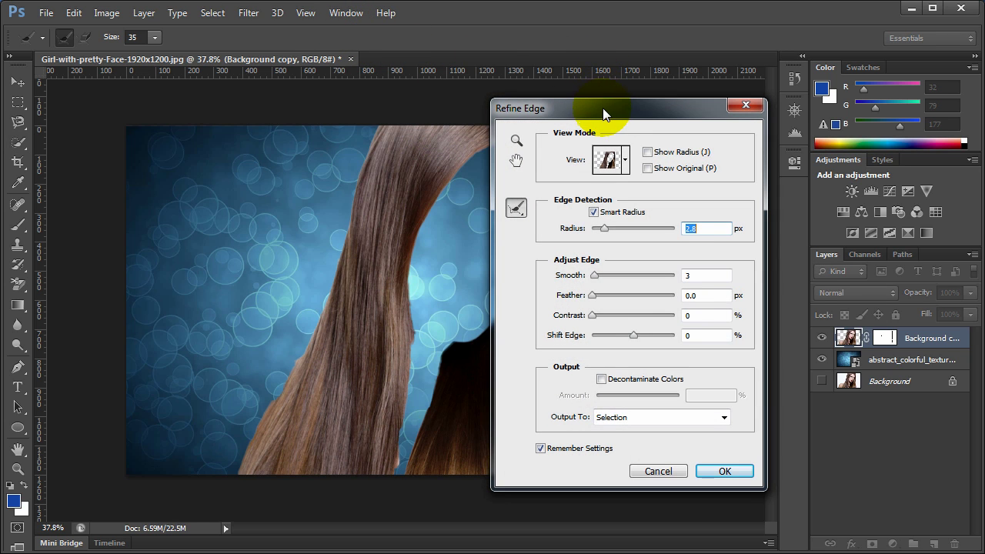
pyautogui.moveTo(603, 108); pyautogui.dragTo(792, 89)
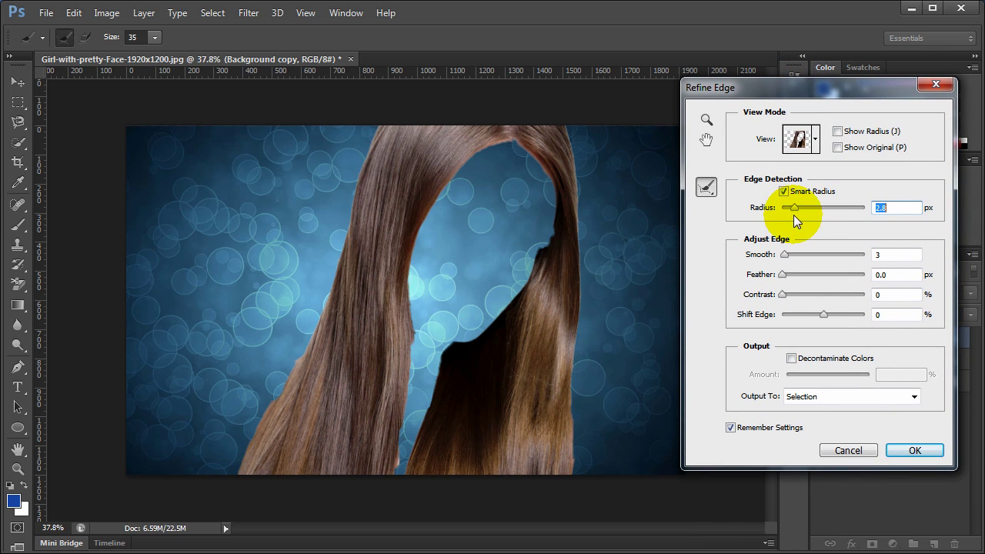
pyautogui.moveTo(795, 207); pyautogui.dragTo(799, 207)
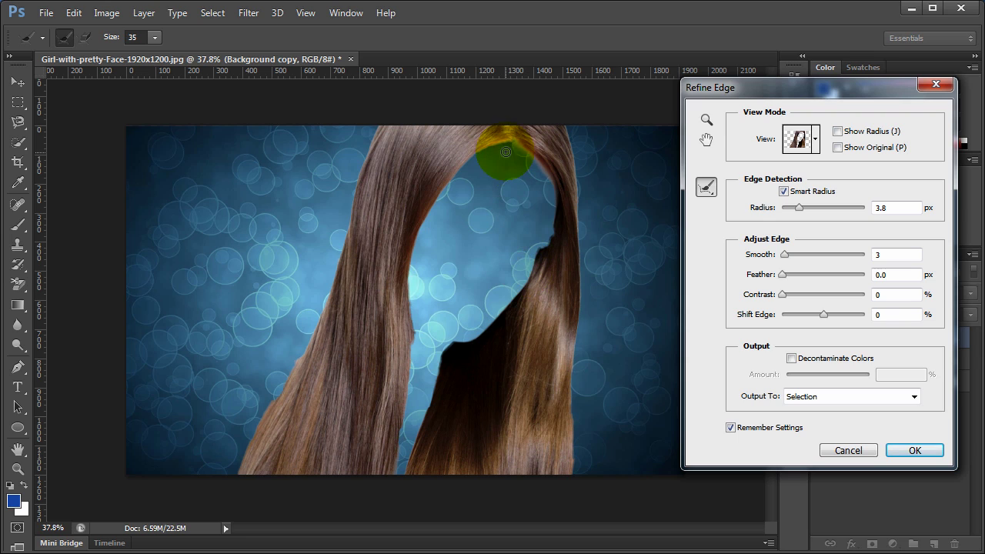
# - Brush edge refinement over the forehead hairline and the hair's outer edges, and output the result as a selection
pyautogui.moveTo(506, 152); pyautogui.dragTo(501, 149)
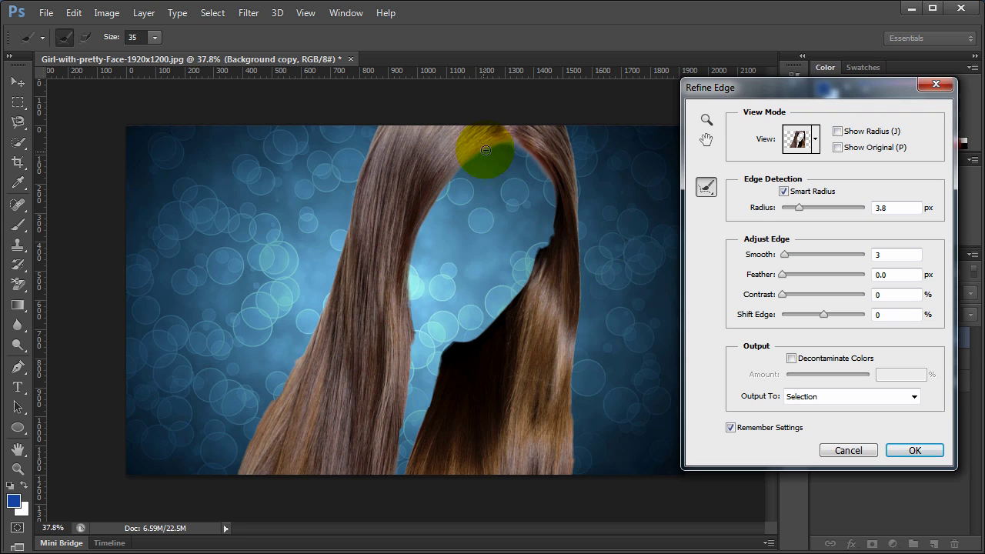
pyautogui.moveTo(516, 143); pyautogui.dragTo(496, 146)
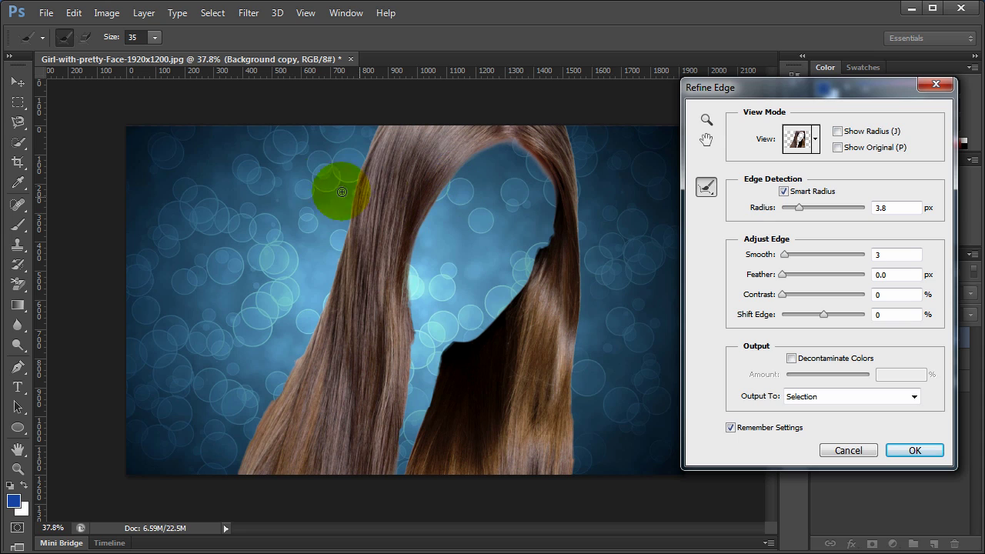
pyautogui.moveTo(324, 295)
pyautogui.mouseDown()
pyautogui.moveTo(286, 351)
pyautogui.moveTo(239, 469)
pyautogui.moveTo(231, 457)
pyautogui.moveTo(297, 345)
pyautogui.moveTo(299, 365)
pyautogui.moveTo(221, 469)
pyautogui.mouseUp()
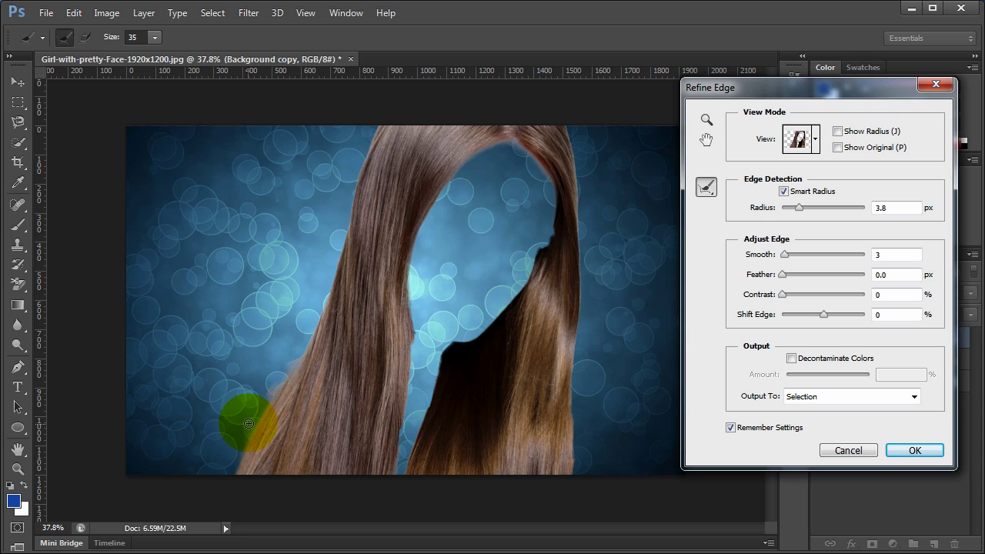
pyautogui.moveTo(249, 423); pyautogui.dragTo(249, 402)
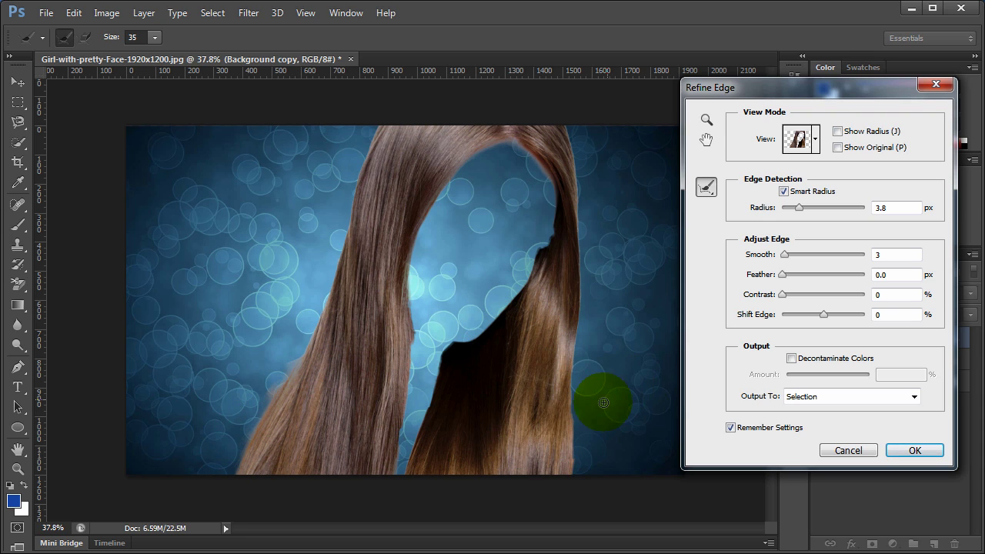
pyautogui.moveTo(603, 402)
pyautogui.mouseDown()
pyautogui.moveTo(569, 441)
pyautogui.moveTo(570, 358)
pyautogui.moveTo(575, 475)
pyautogui.moveTo(607, 432)
pyautogui.mouseUp()
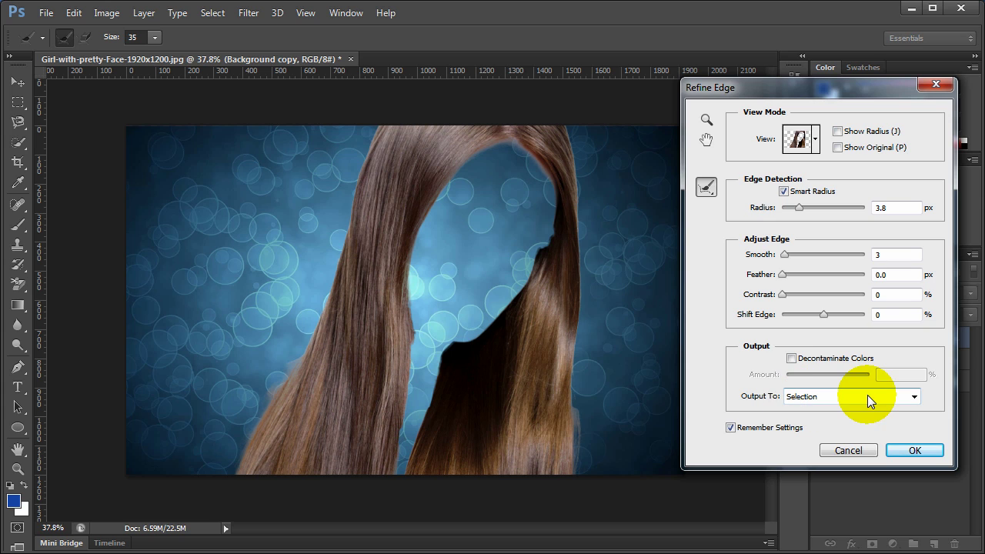
pyautogui.click(906, 451)
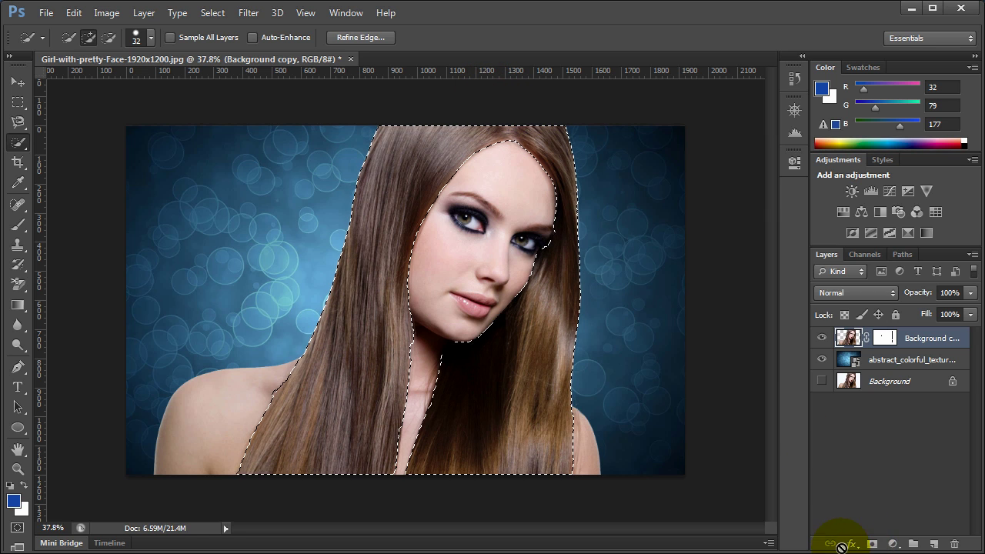
# - Add a Selective Color adjustment layer from the hair selection and choose Neutrals as the colour range
pyautogui.click(892, 545)
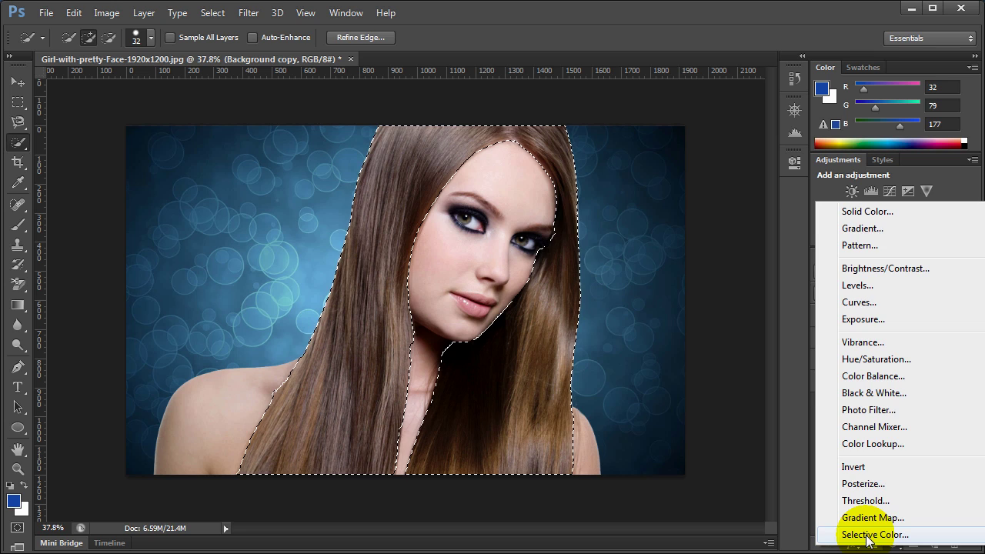
pyautogui.click(868, 535)
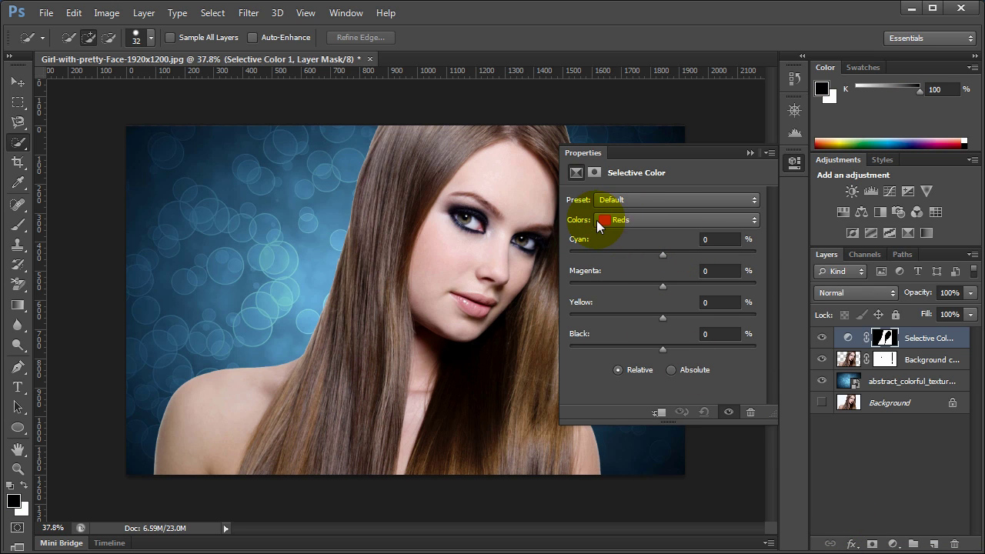
pyautogui.click(659, 219)
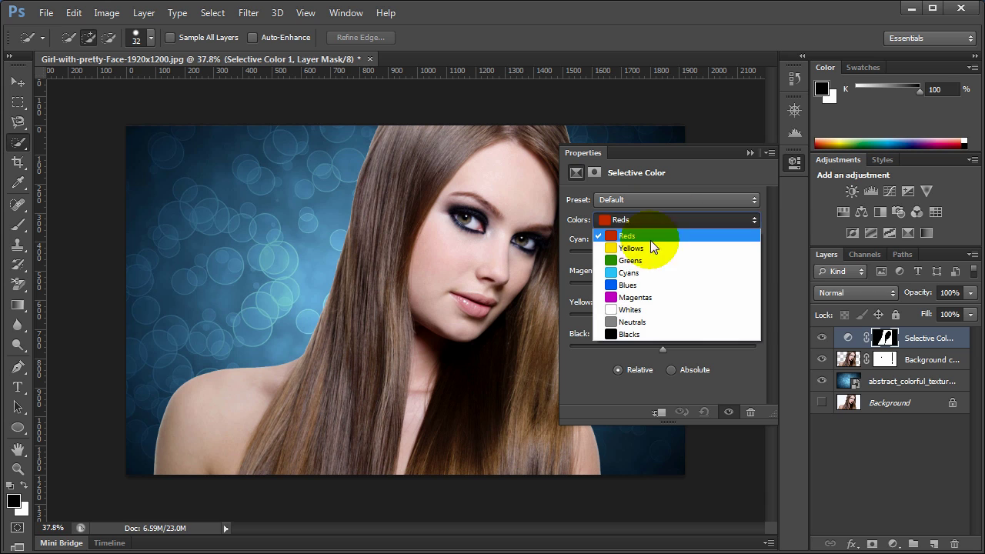
pyautogui.click(637, 322)
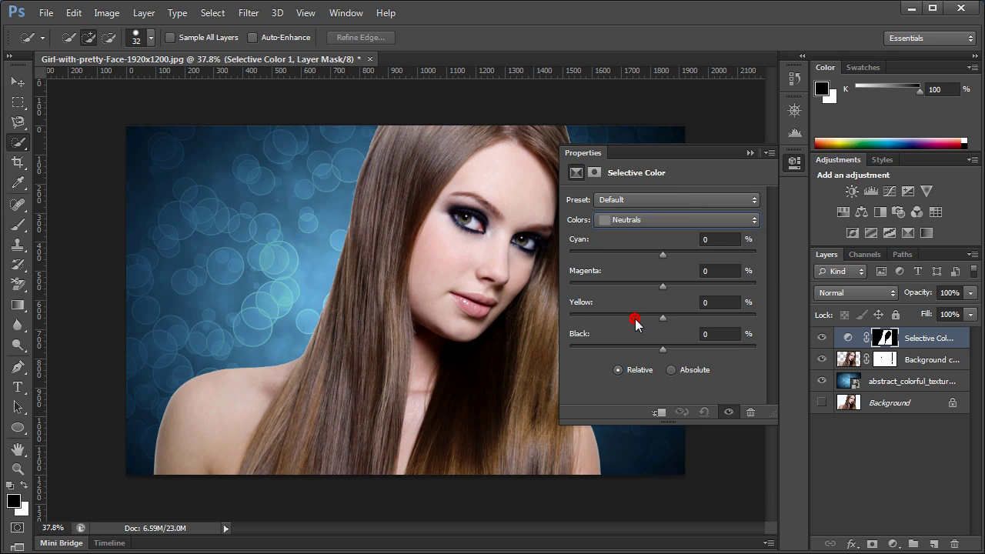
# - Set the hair's Neutrals to Cyan -2%, Magenta -1%, Yellow -2% and Black -1% with the properties moved clear of the face
pyautogui.moveTo(728, 159); pyautogui.dragTo(209, 169)
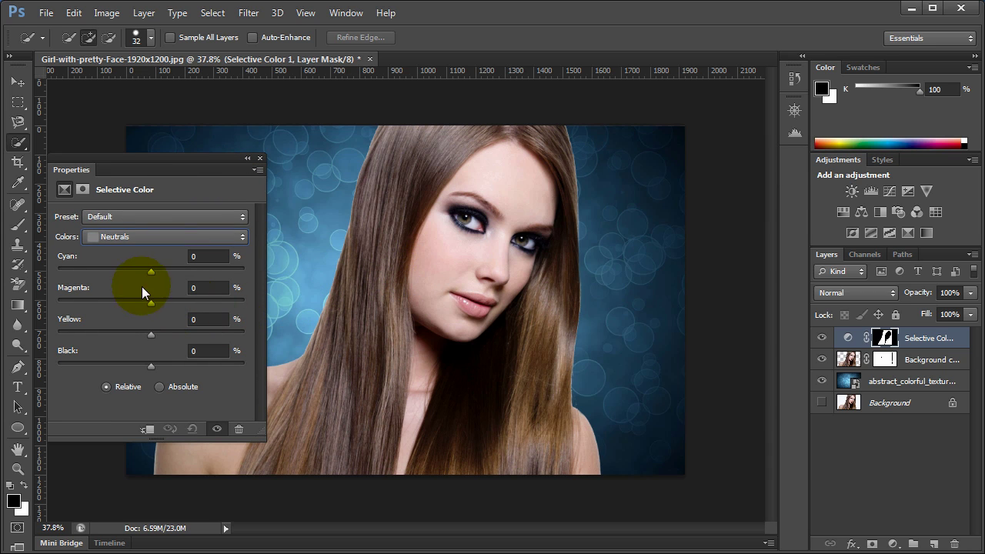
pyautogui.moveTo(153, 272)
pyautogui.mouseDown()
pyautogui.moveTo(106, 274)
pyautogui.moveTo(185, 273)
pyautogui.moveTo(150, 271)
pyautogui.mouseUp()
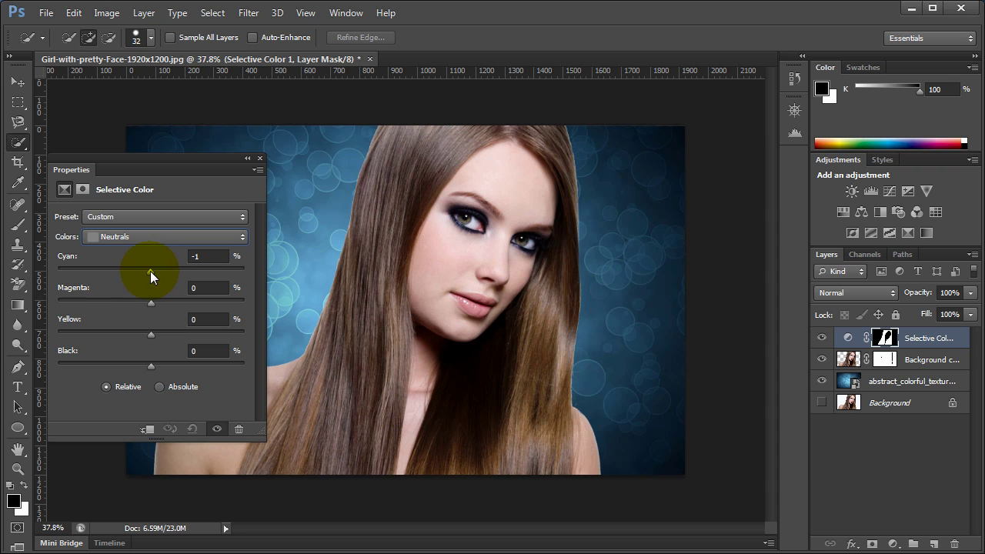
pyautogui.moveTo(148, 335); pyautogui.dragTo(150, 363)
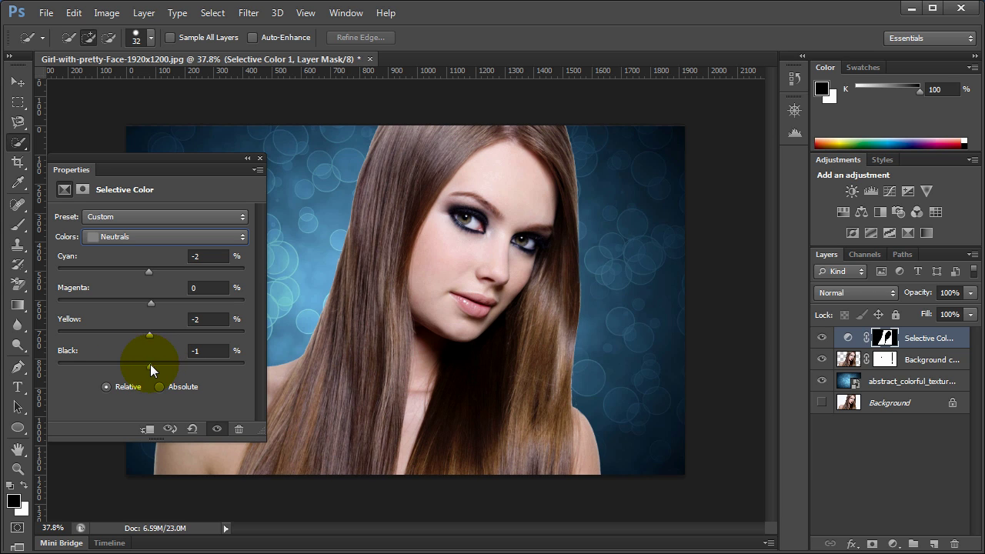
pyautogui.moveTo(151, 303)
pyautogui.mouseDown()
pyautogui.moveTo(70, 300)
pyautogui.moveTo(146, 300)
pyautogui.mouseUp()
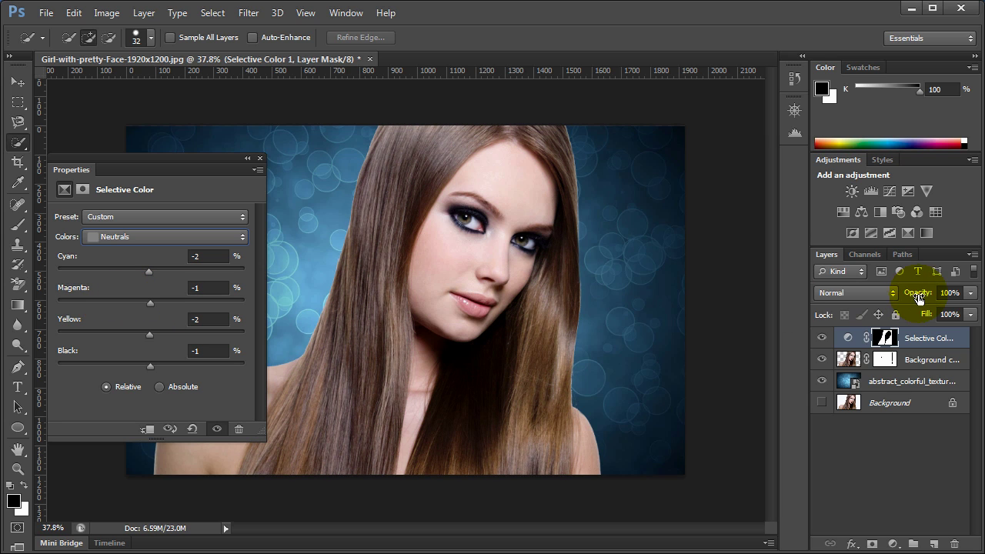
# - Reduce the Selective Color layer's opacity to 79%, try further Magenta and Cyan changes to the Neutrals, and put the adjustment properties away
pyautogui.moveTo(915, 292); pyautogui.dragTo(901, 297)
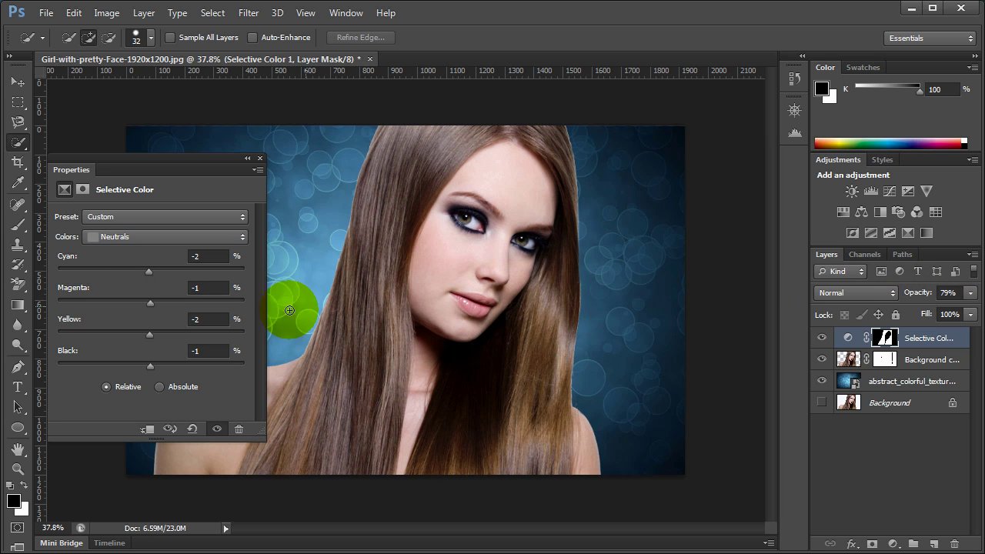
pyautogui.moveTo(143, 303)
pyautogui.mouseDown()
pyautogui.moveTo(78, 294)
pyautogui.moveTo(150, 305)
pyautogui.mouseUp()
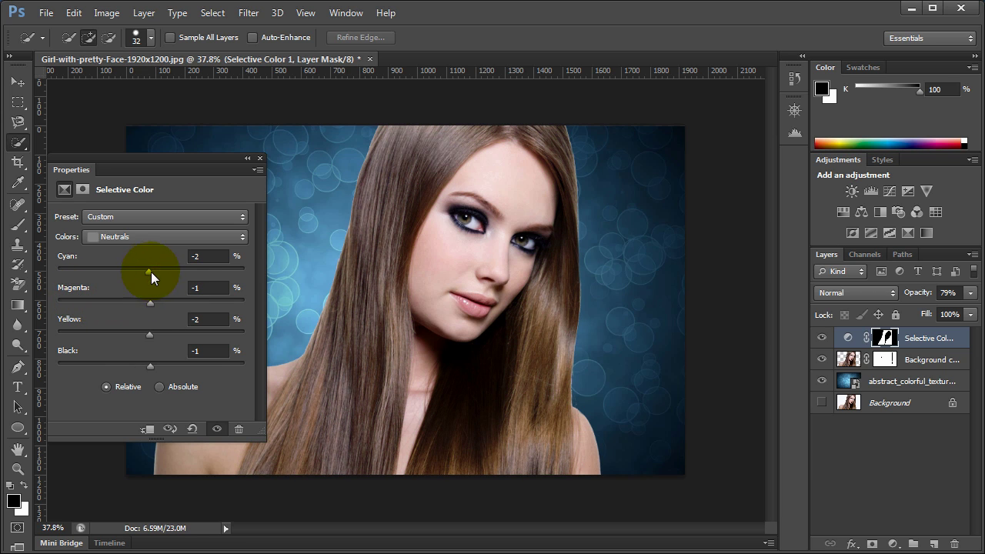
pyautogui.moveTo(151, 271); pyautogui.dragTo(115, 272)
pyautogui.moveTo(207, 160); pyautogui.dragTo(782, 174)
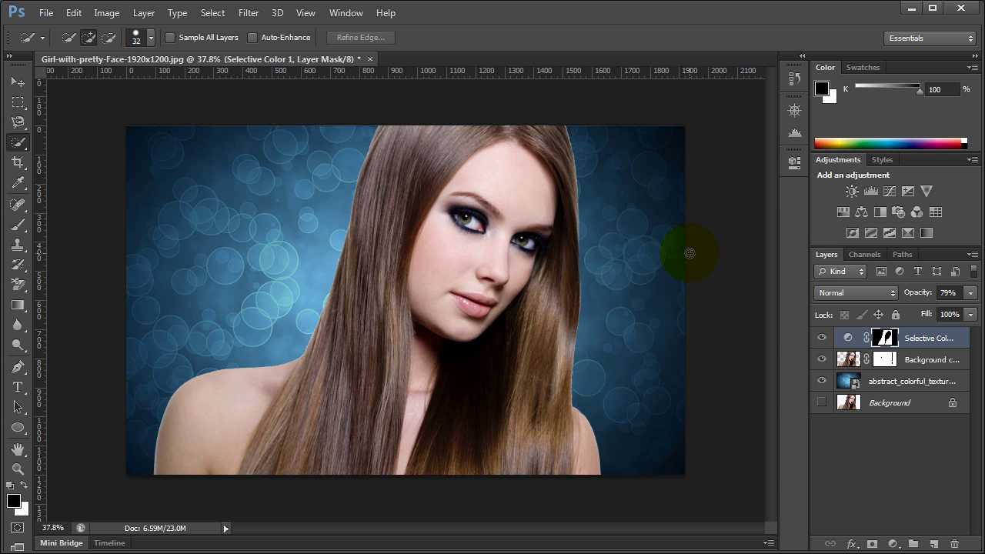